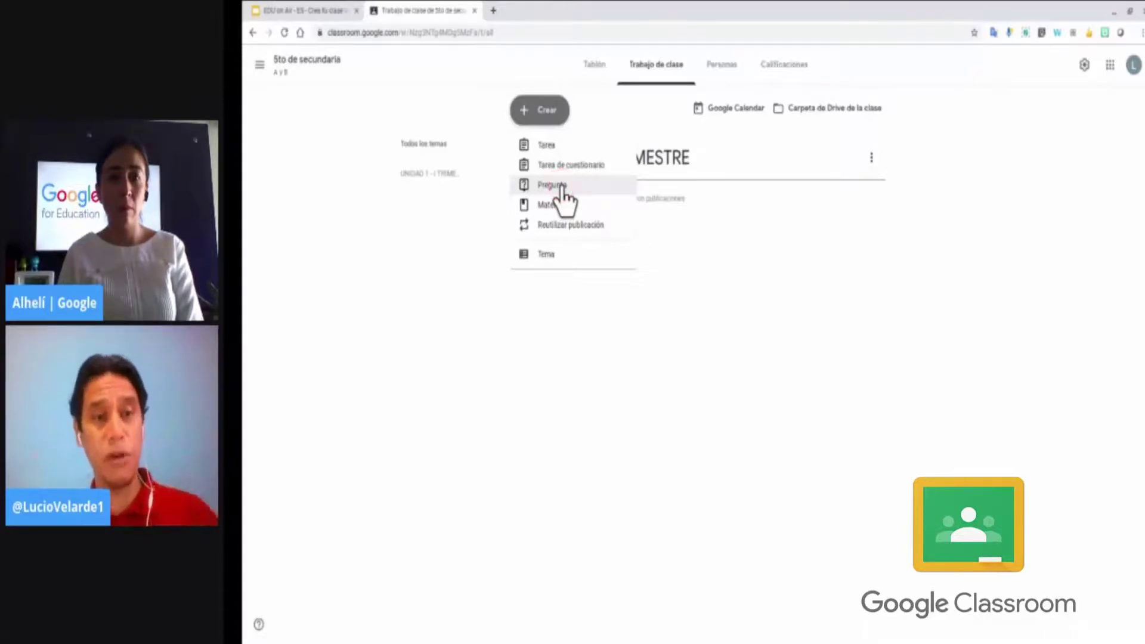
# Step: Start a new assignment (Tarea) in the 5to de secundaria class
pyautogui.click(578, 208)
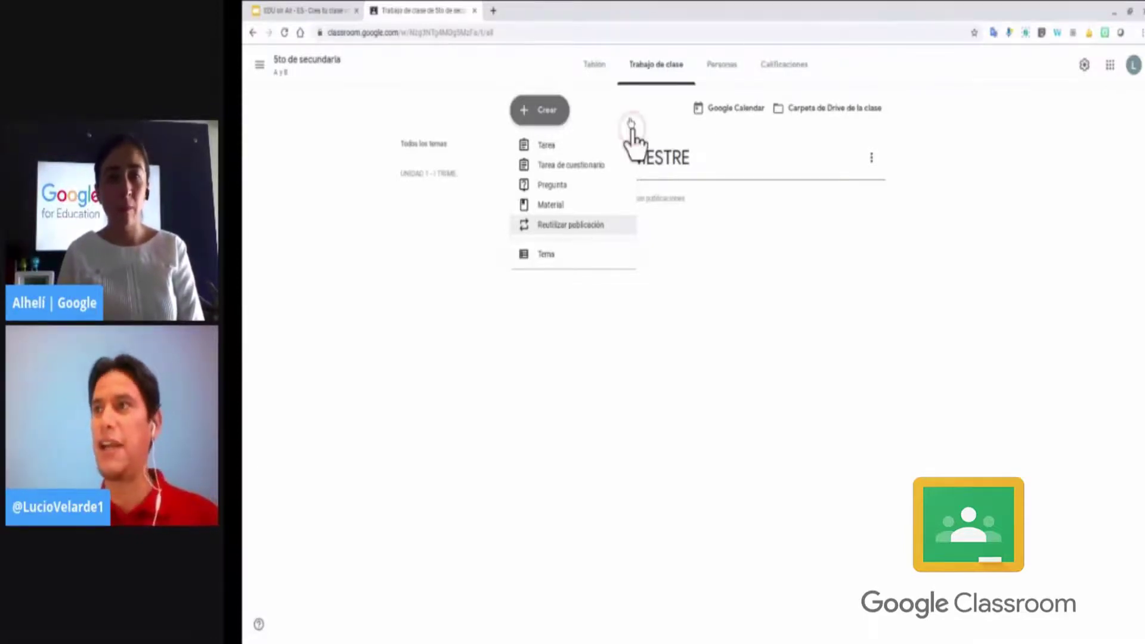
pyautogui.click(546, 145)
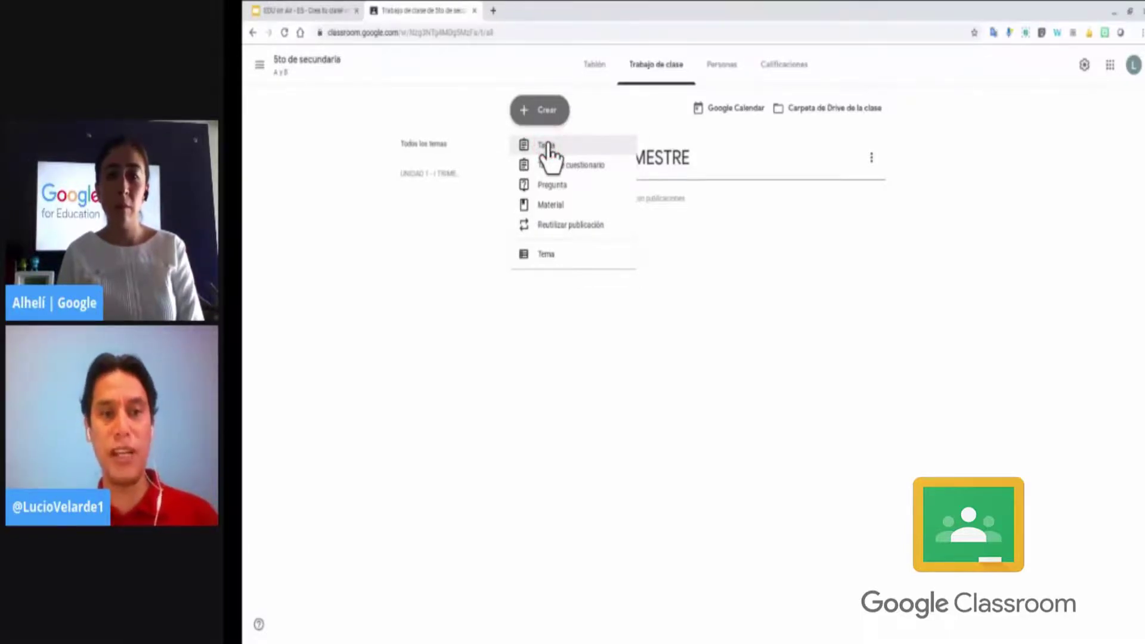
pyautogui.click(540, 145)
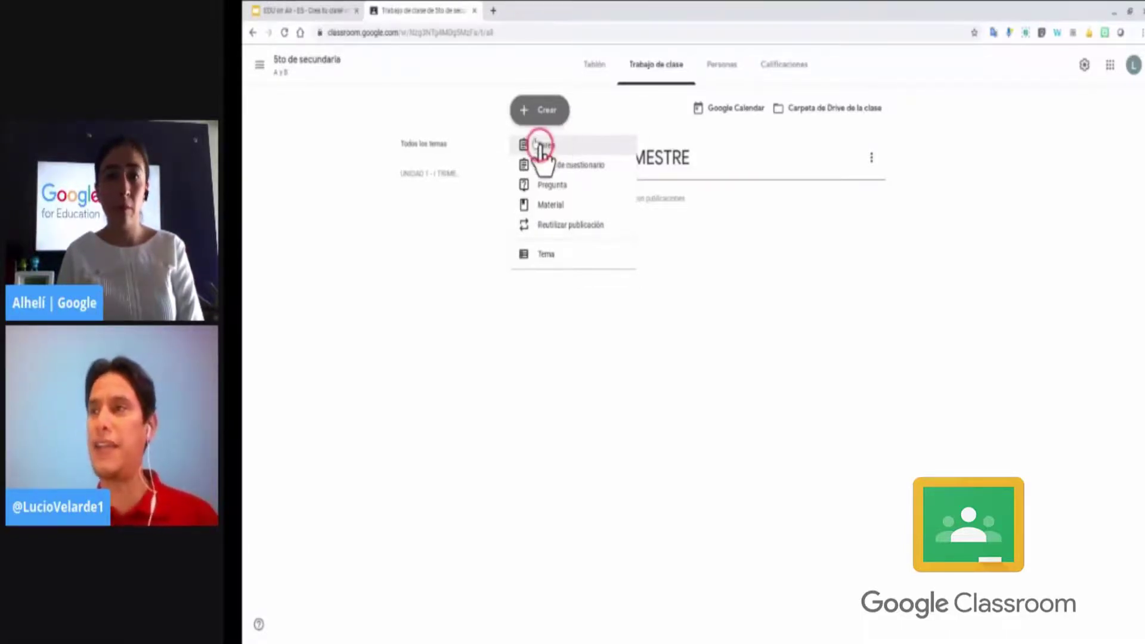
pyautogui.click(582, 143)
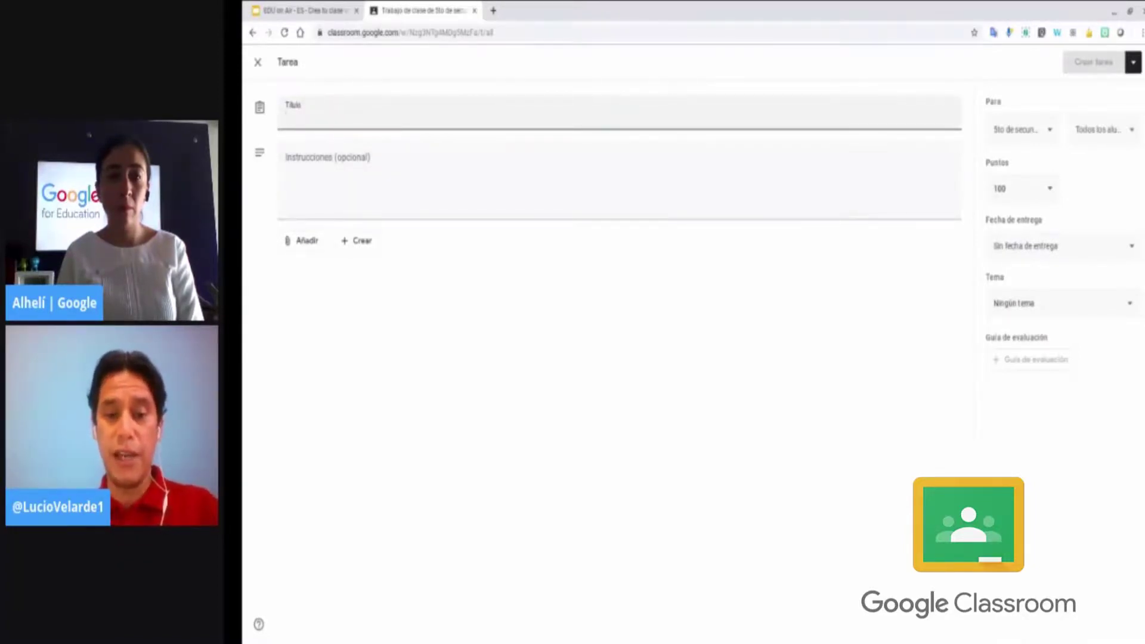
# Step: Title the assignment "Comparen el teatro griego con el romano"
pyautogui.click(297, 115)
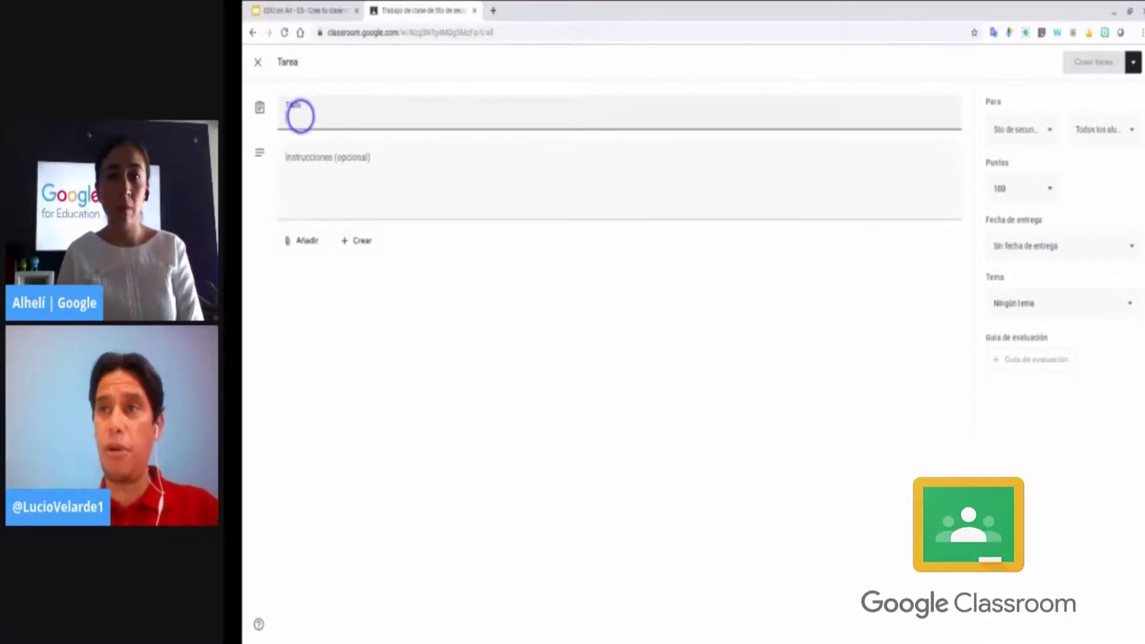
pyautogui.write('compar')
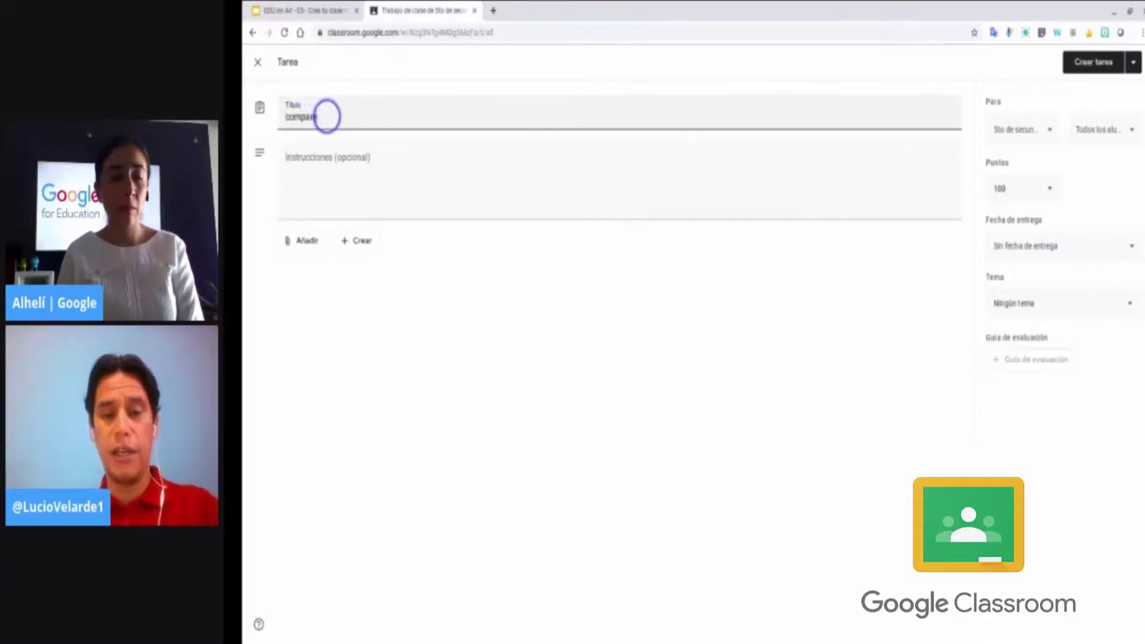
pyautogui.write('e')
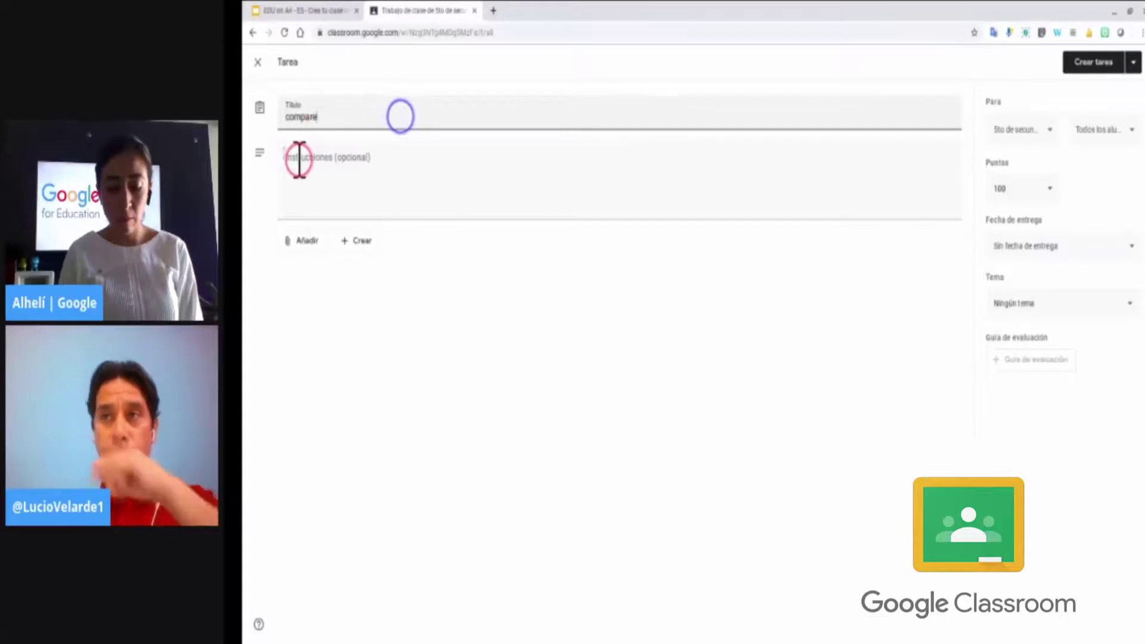
pyautogui.write('n el teatro griego con el romano')
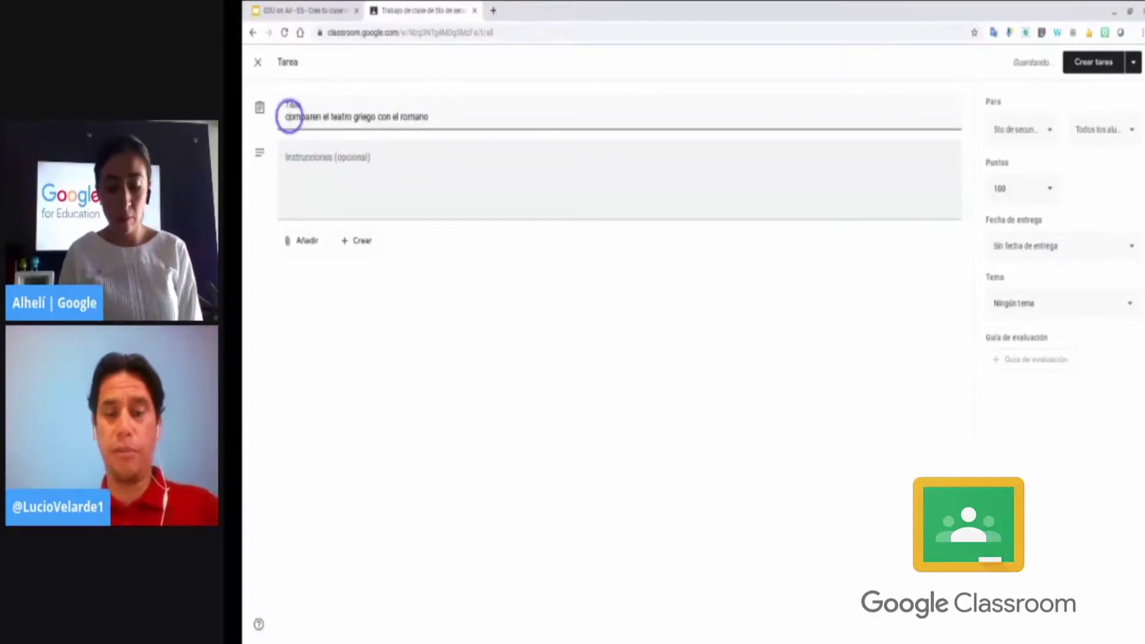
pyautogui.press('BackSpace')
pyautogui.write('C')
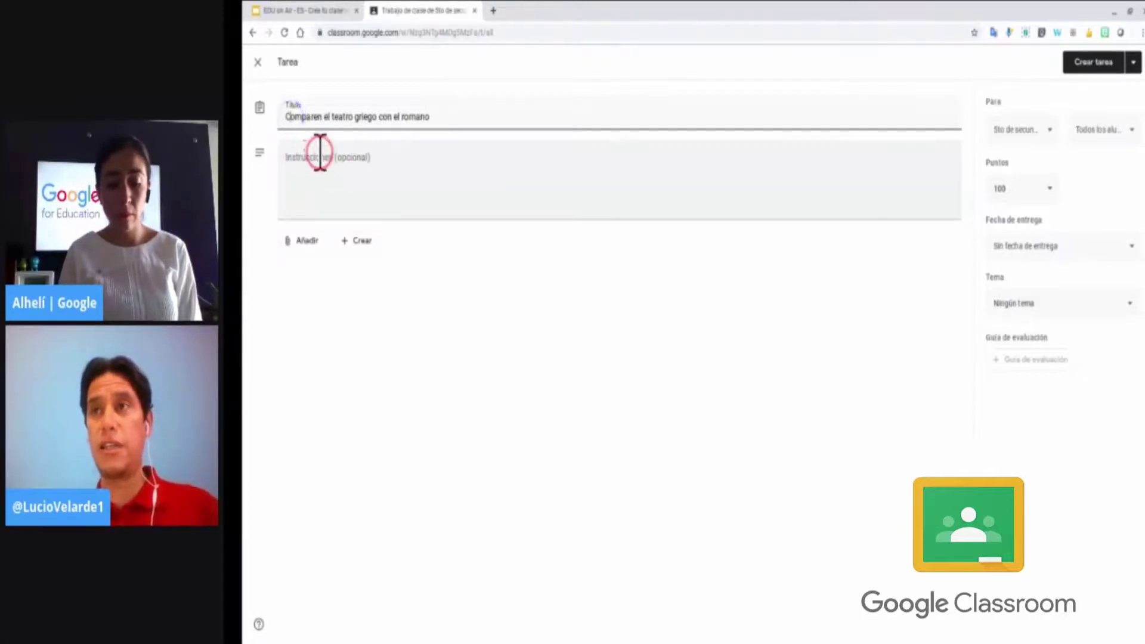
# Step: Enter "Indicaciones claras par tu activida" as the assignment's instructions
pyautogui.click(321, 152)
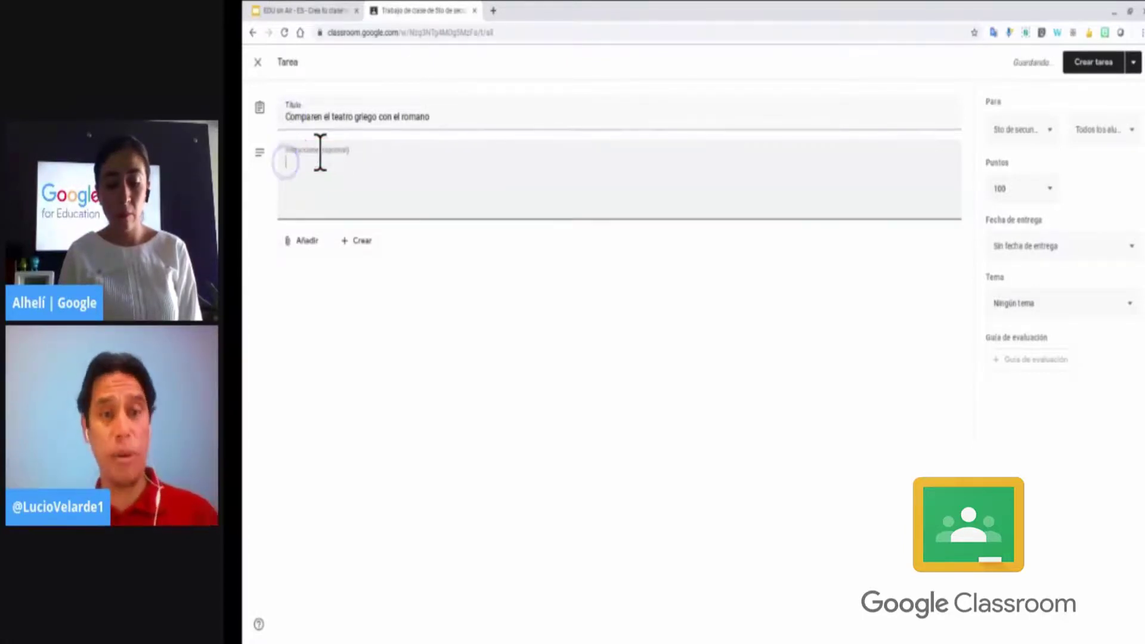
pyautogui.click(296, 192)
pyautogui.click(320, 160)
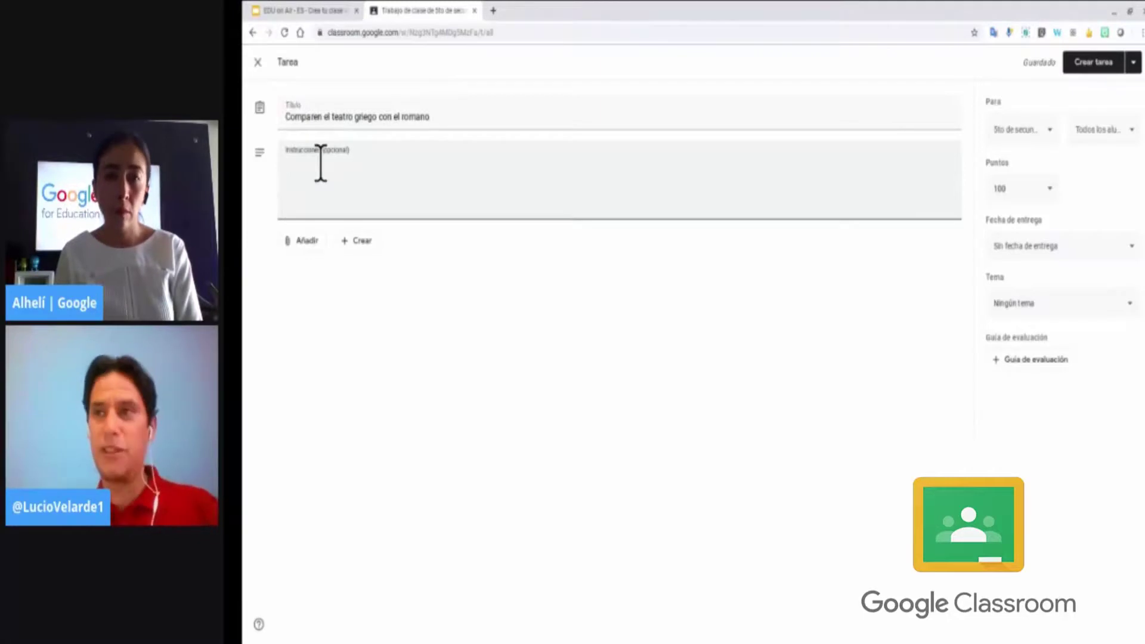
pyautogui.click(297, 170)
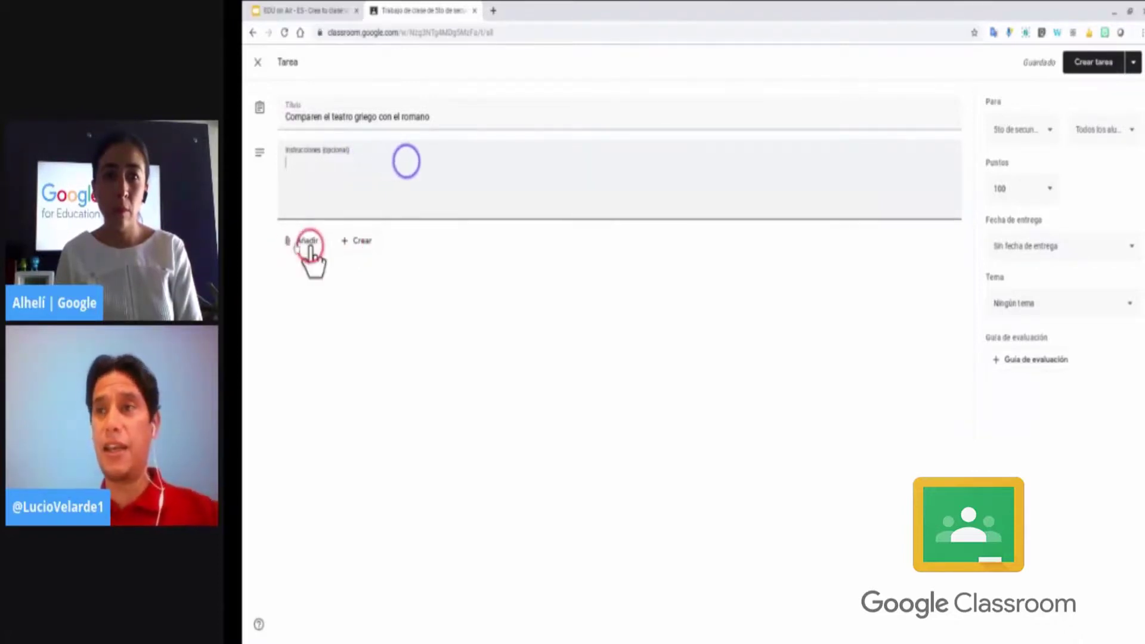
pyautogui.write('Indicaciones claras par tu activida')
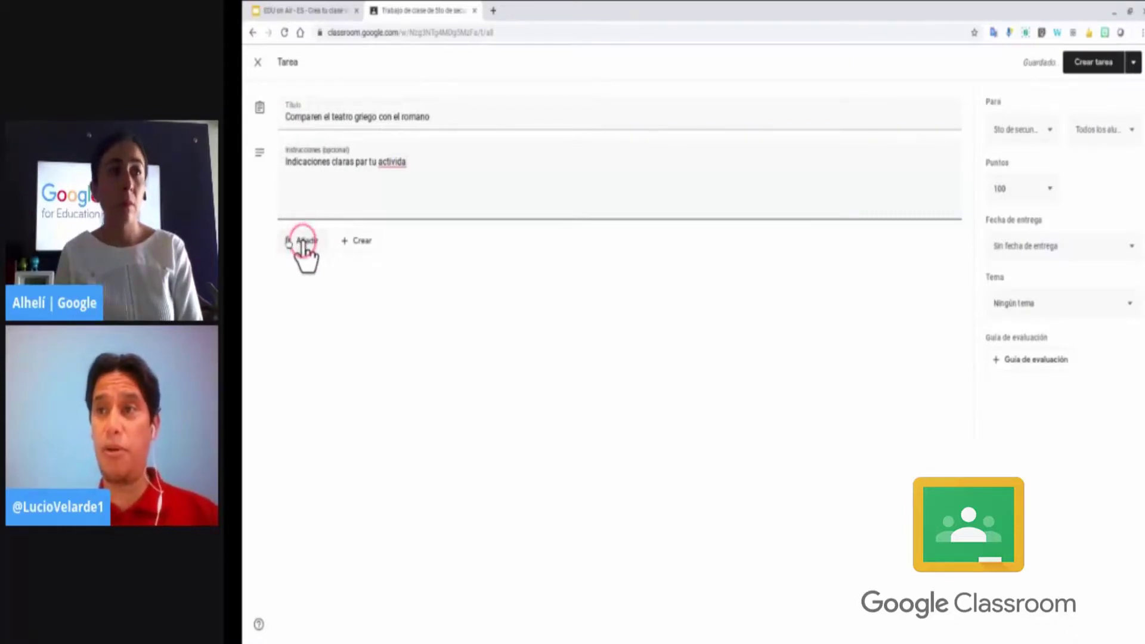
# Step: Examine the sources from which existing material can be attached to the assignment
pyautogui.click(304, 240)
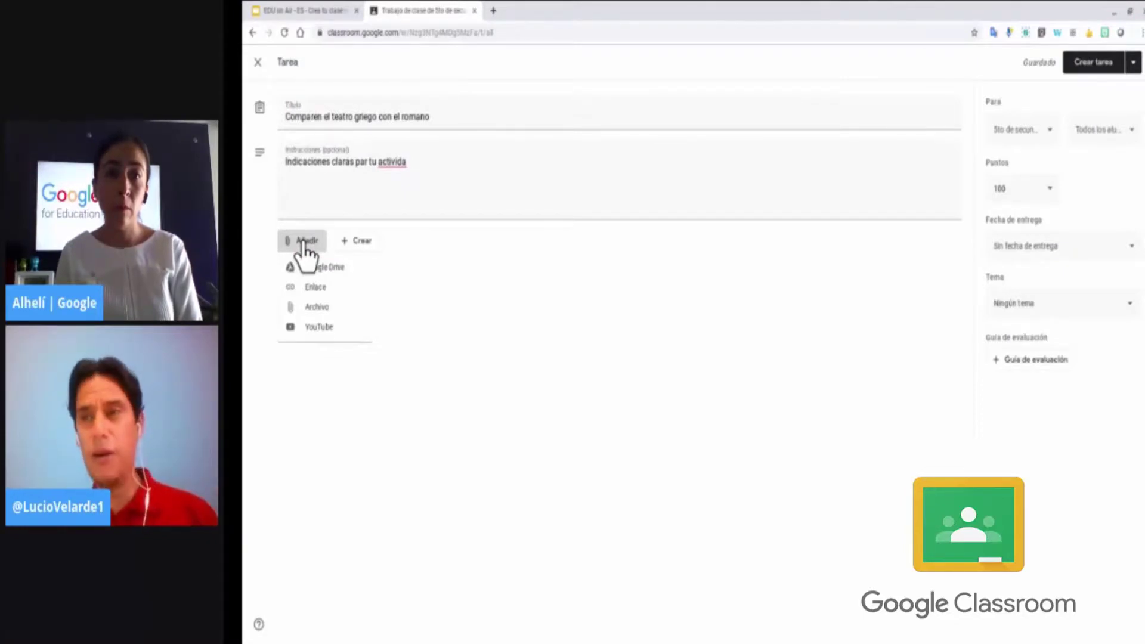
pyautogui.click(311, 348)
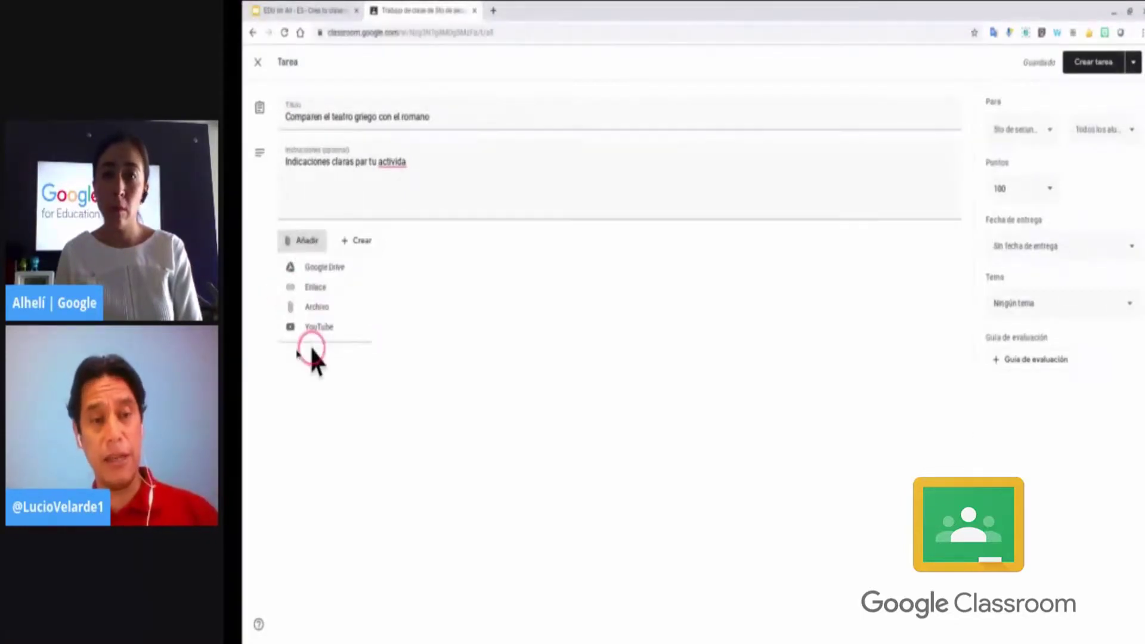
pyautogui.click(305, 305)
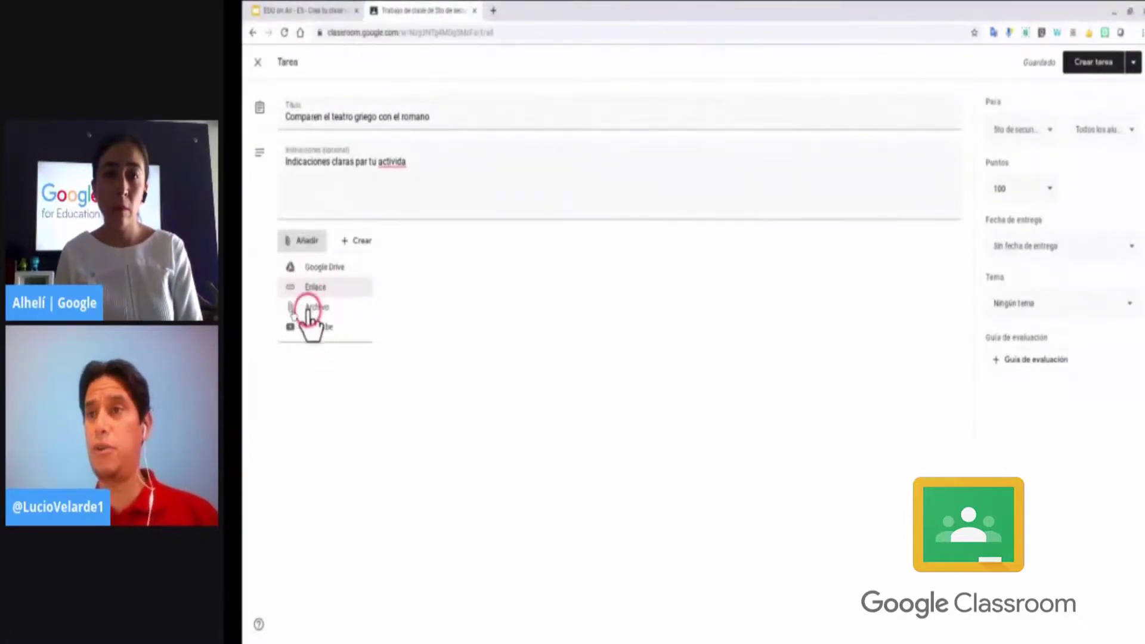
pyautogui.click(330, 269)
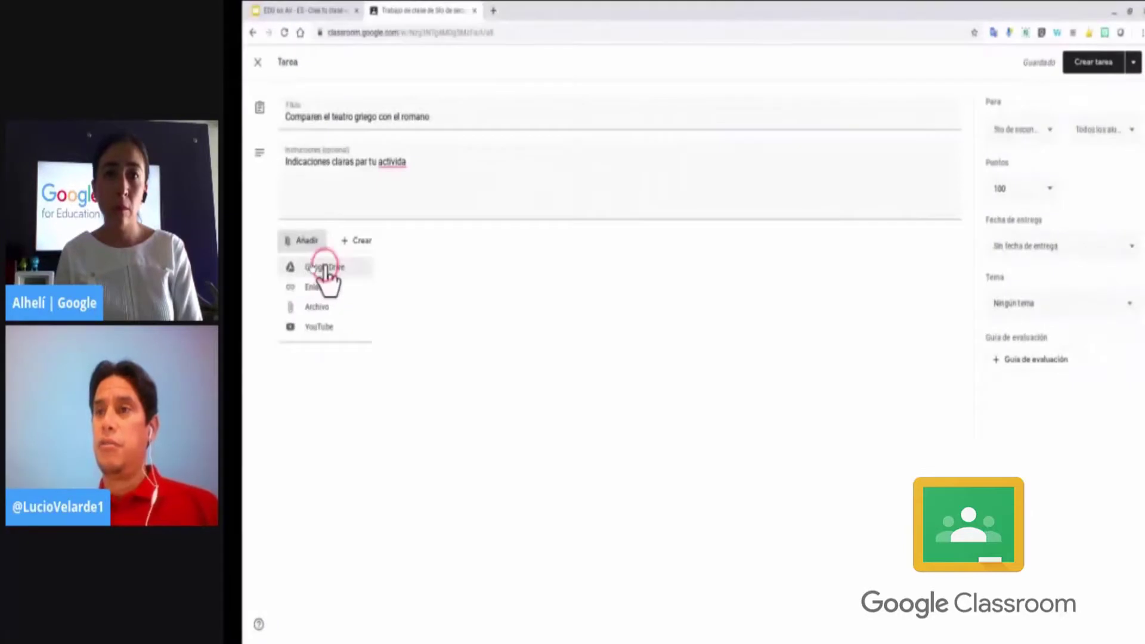
pyautogui.click(360, 242)
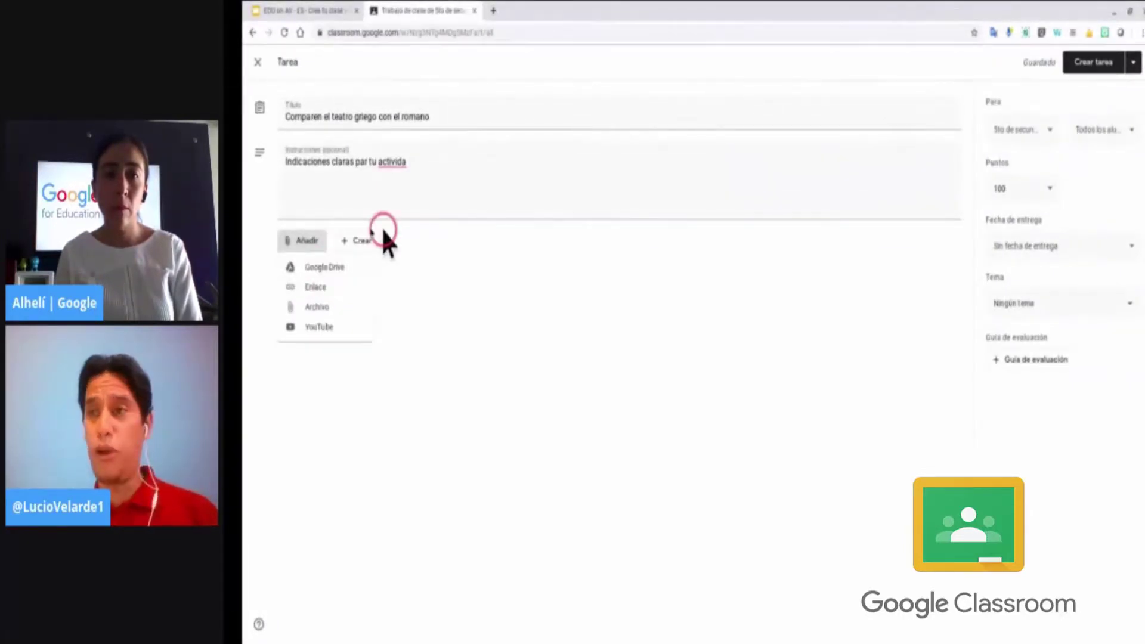
pyautogui.click(321, 307)
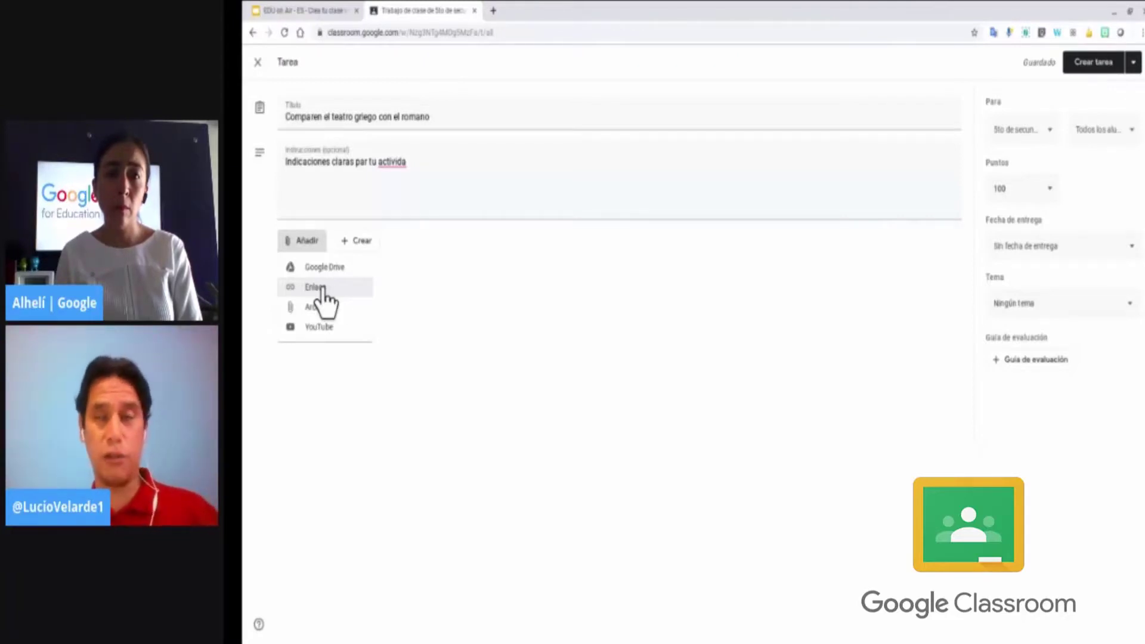
pyautogui.click(338, 289)
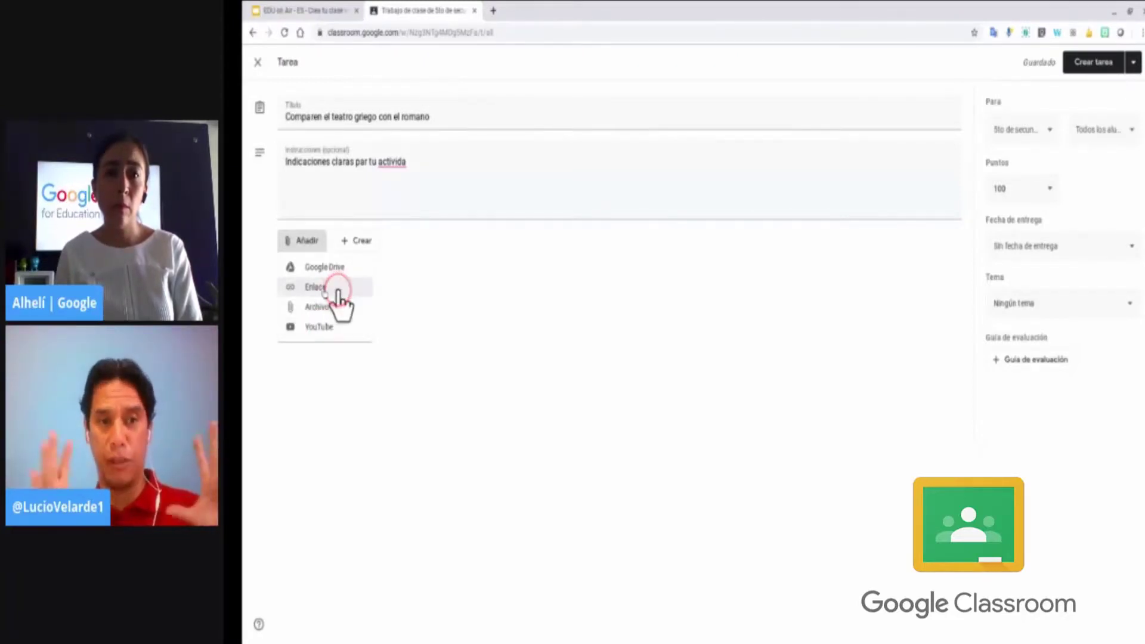
pyautogui.click(355, 233)
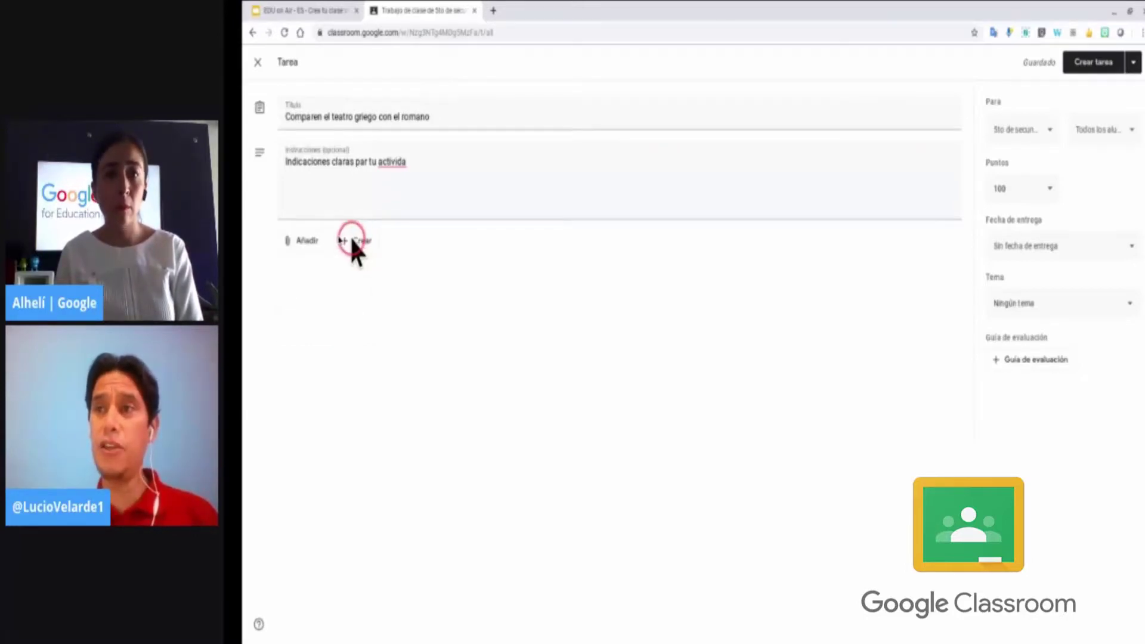
# Step: Create a new Google Docs document as an attachment to the assignment
pyautogui.click(355, 242)
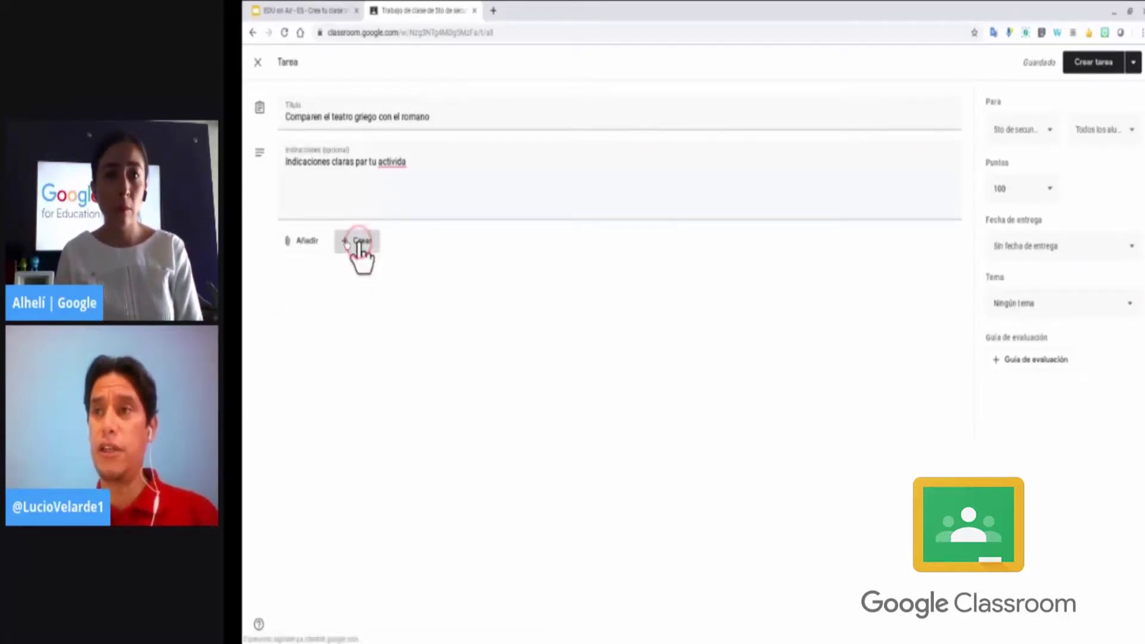
pyautogui.click(396, 268)
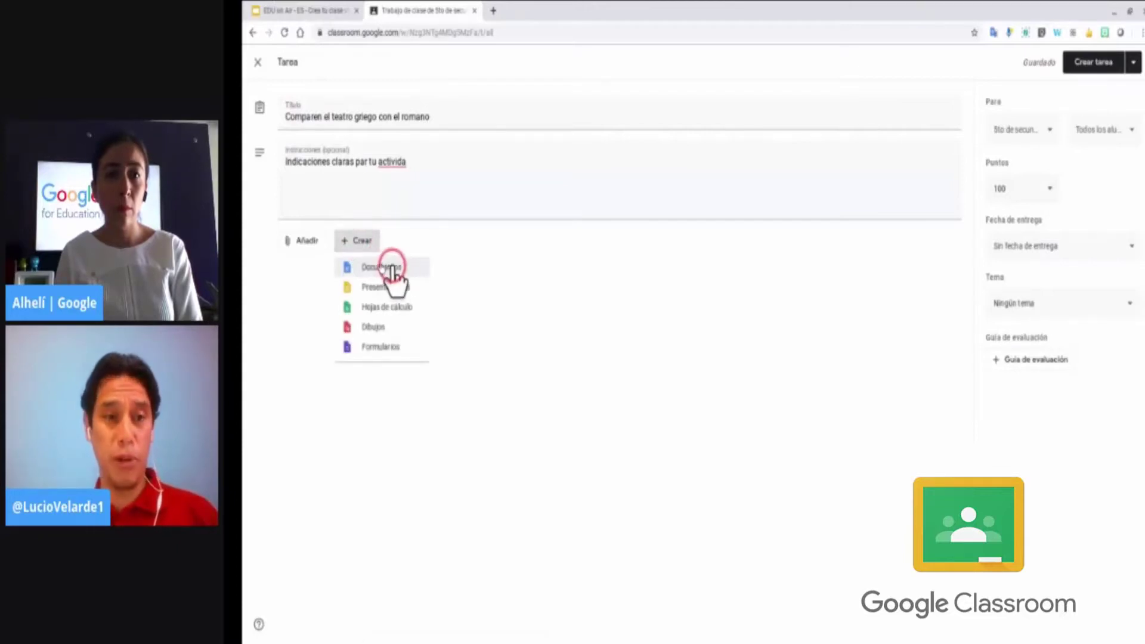
pyautogui.click(387, 267)
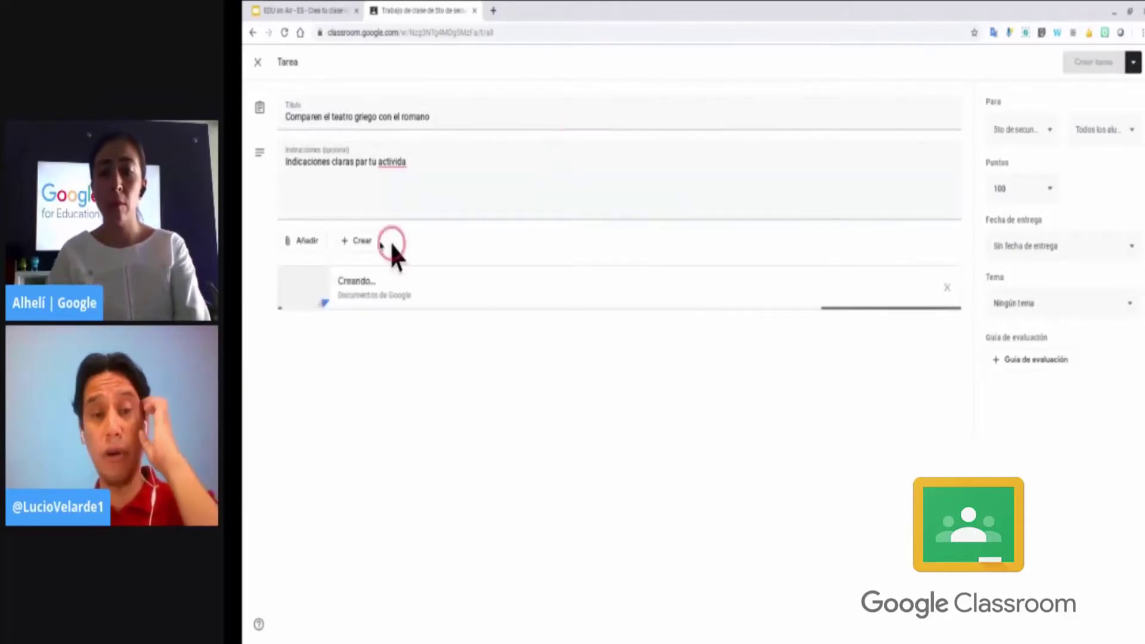
pyautogui.click(330, 284)
pyautogui.click(370, 323)
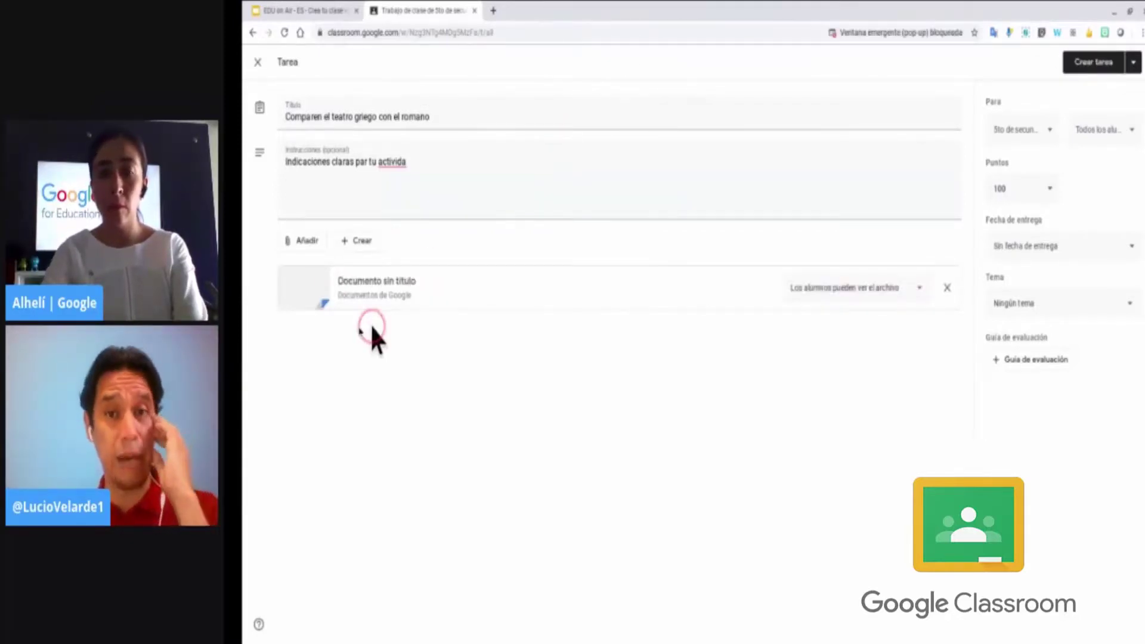
pyautogui.click(487, 359)
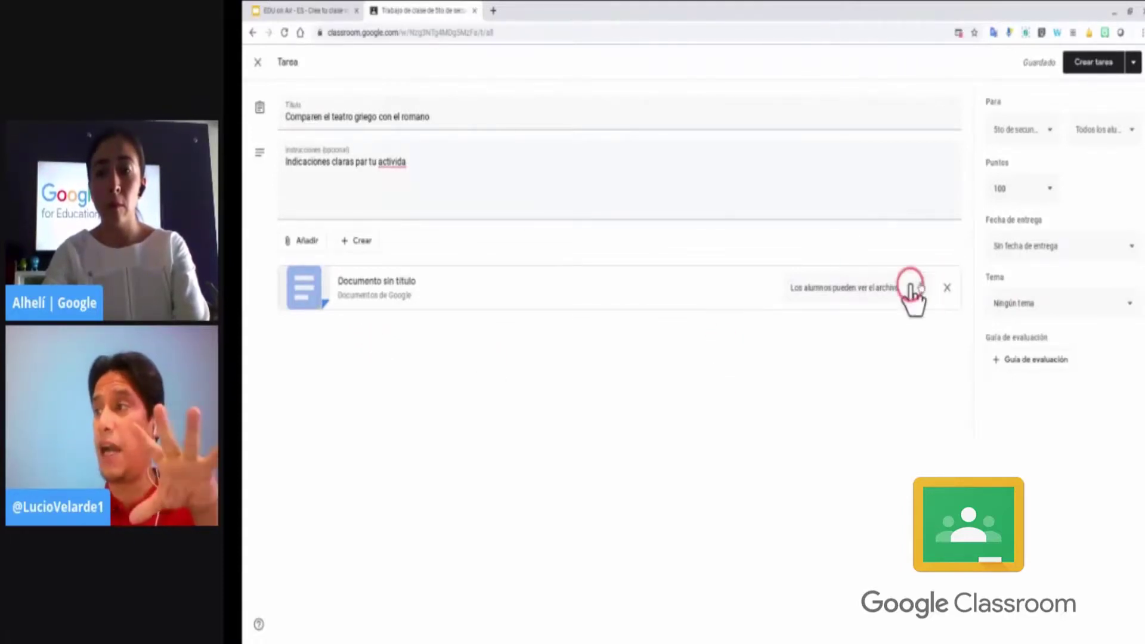
# Step: Examine the student access options for the attached document, including viewing, editing and a copy for each student
pyautogui.click(827, 289)
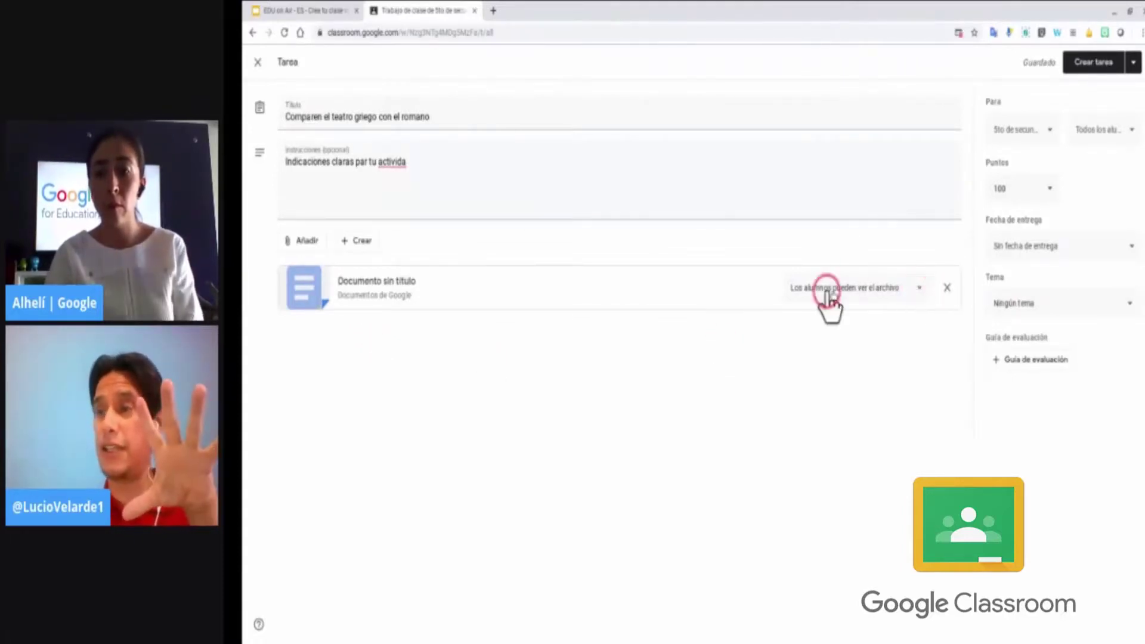
pyautogui.click(916, 291)
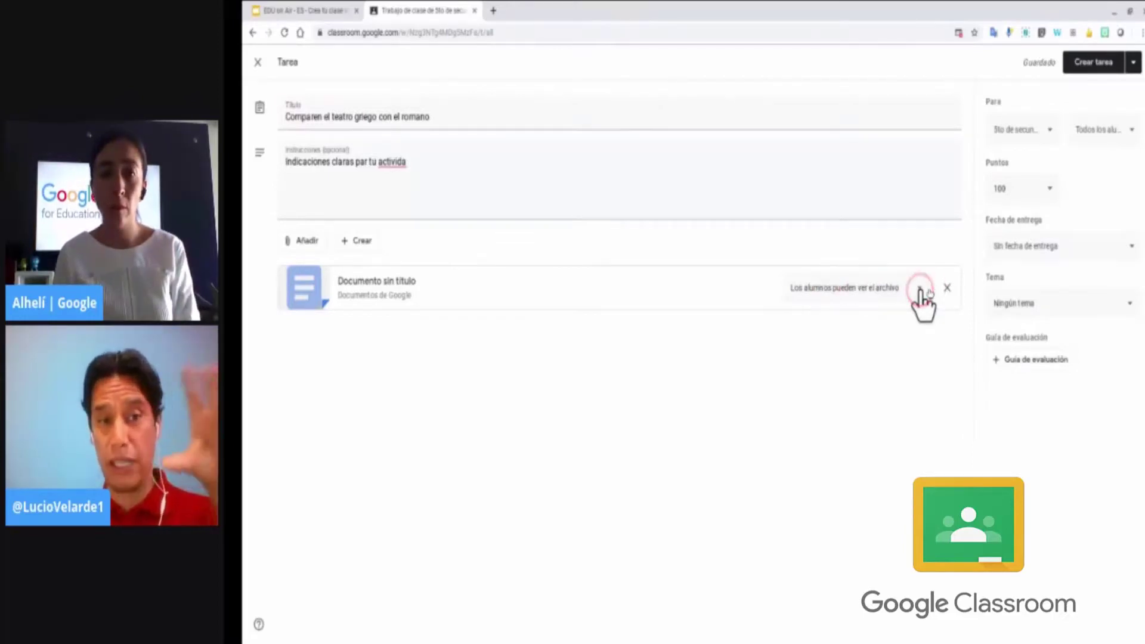
pyautogui.click(902, 300)
pyautogui.click(916, 288)
pyautogui.click(919, 288)
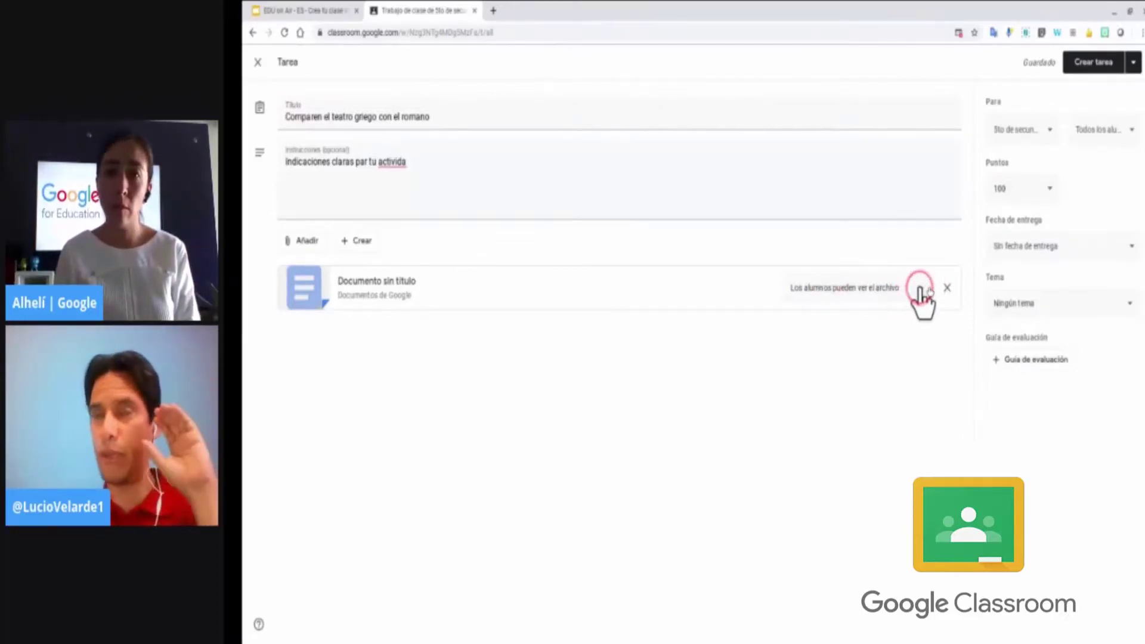
pyautogui.click(917, 290)
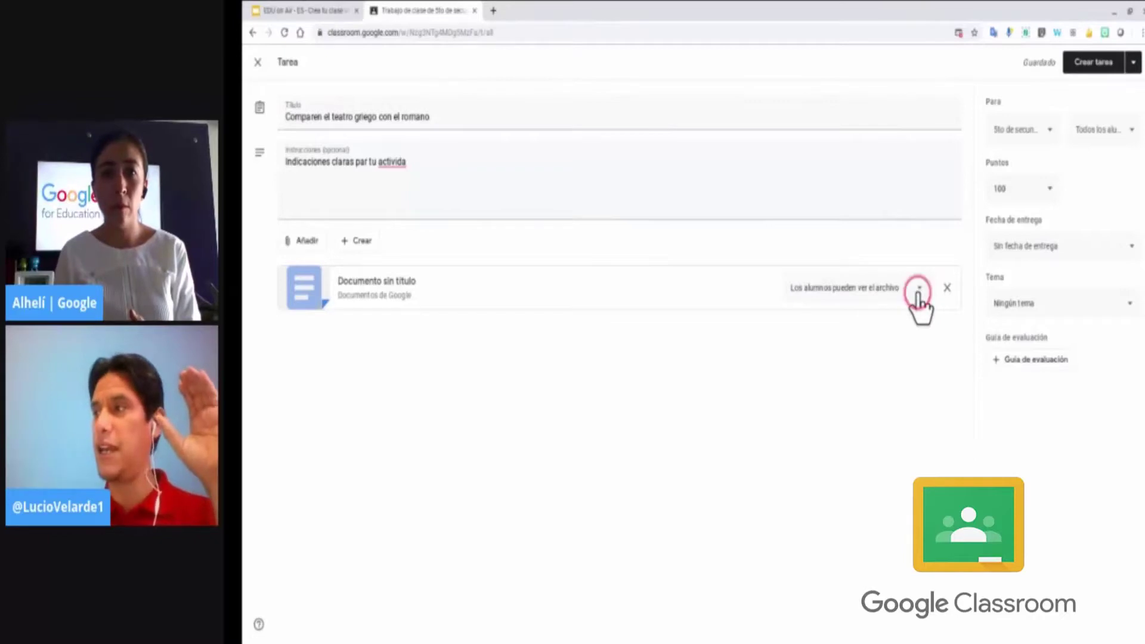
pyautogui.click(919, 288)
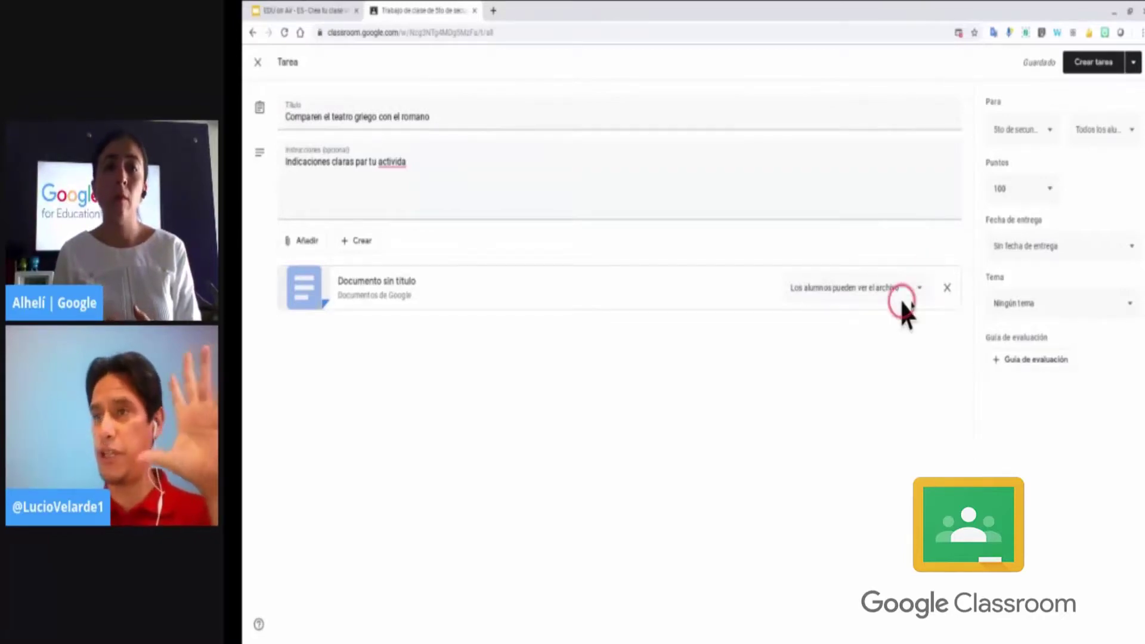
pyautogui.click(570, 393)
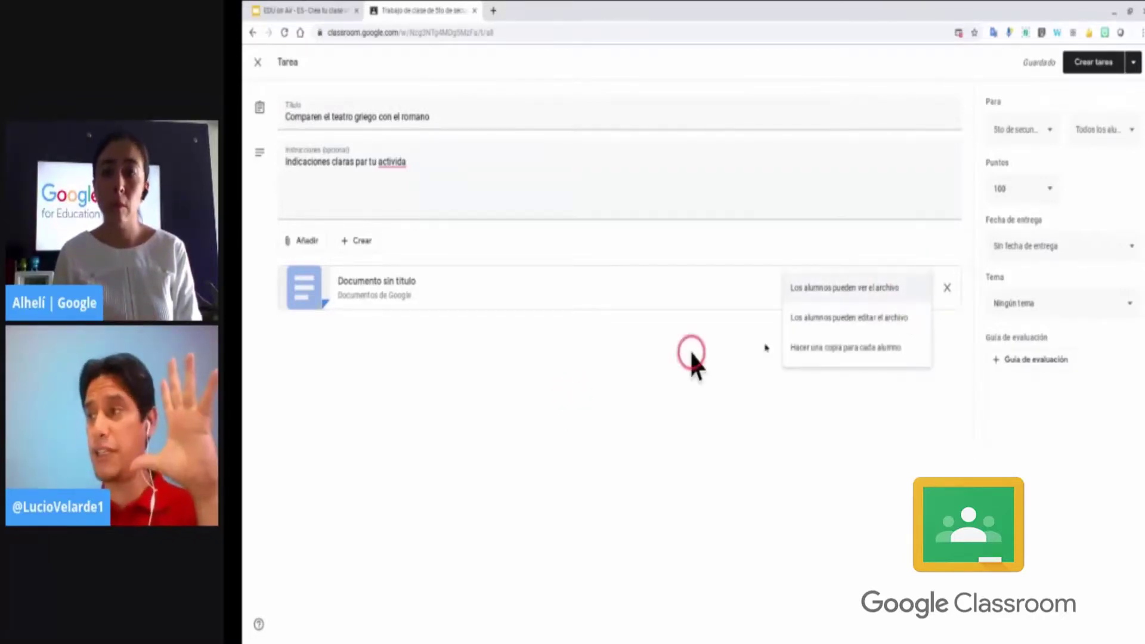
pyautogui.click(870, 325)
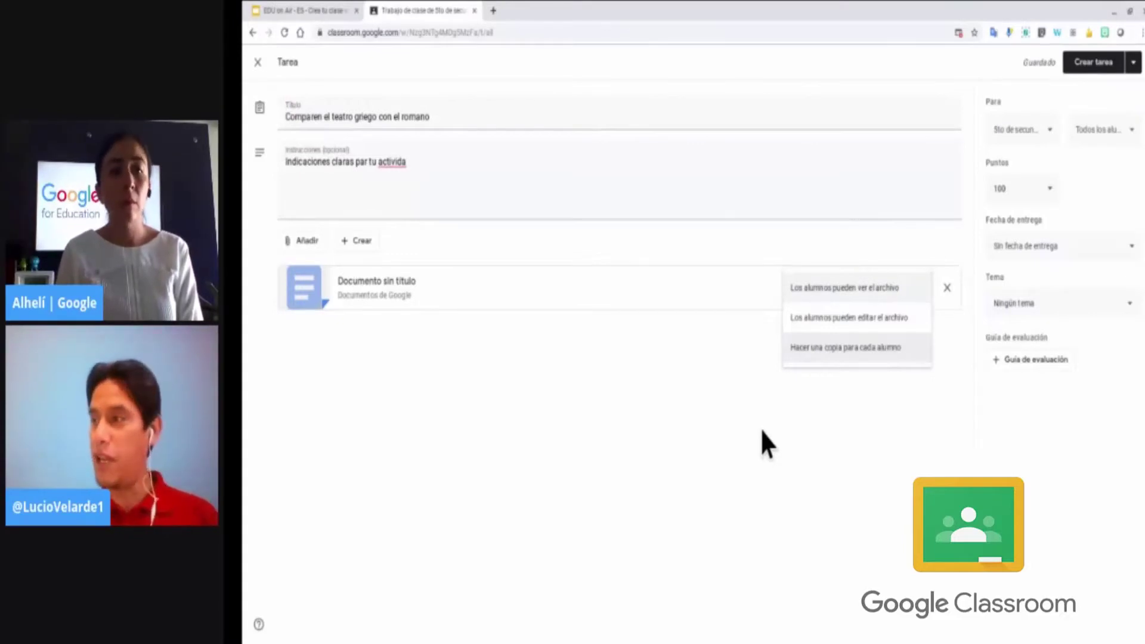
pyautogui.click(865, 349)
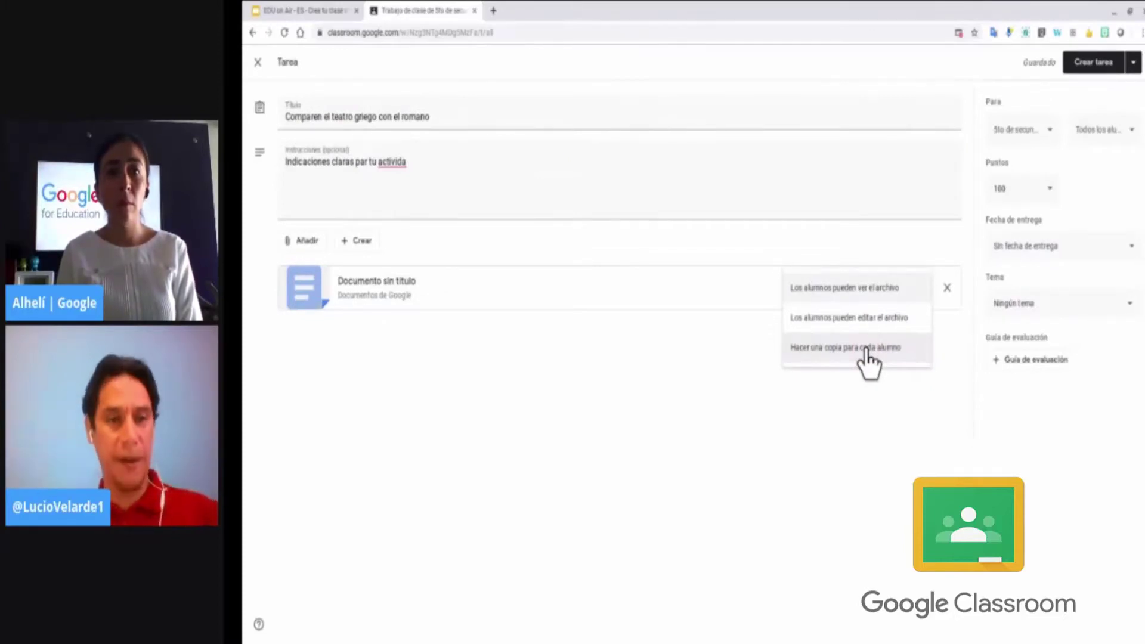
pyautogui.click(935, 284)
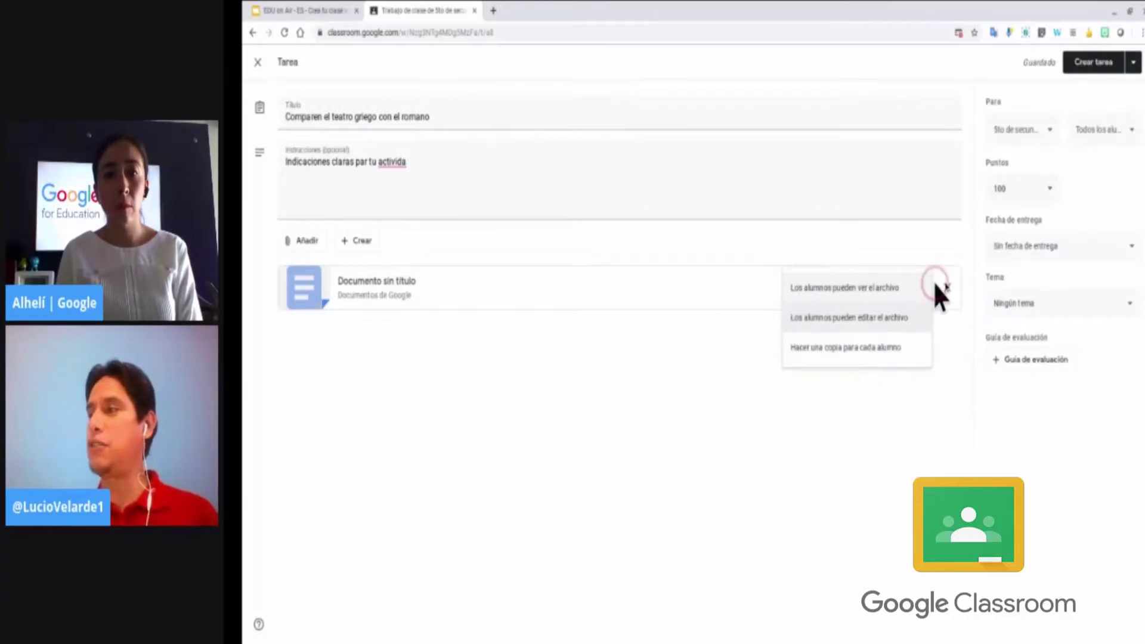
# Step: Set the attached document's student access to "Hacer una copia para cada alumno"
pyautogui.click(864, 317)
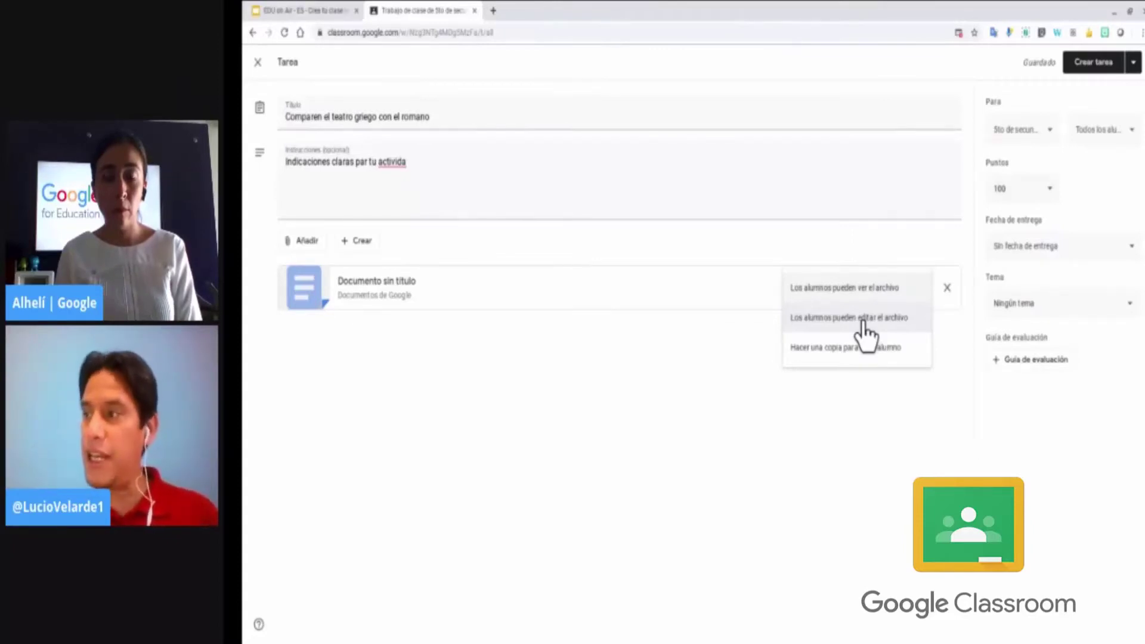
pyautogui.click(862, 318)
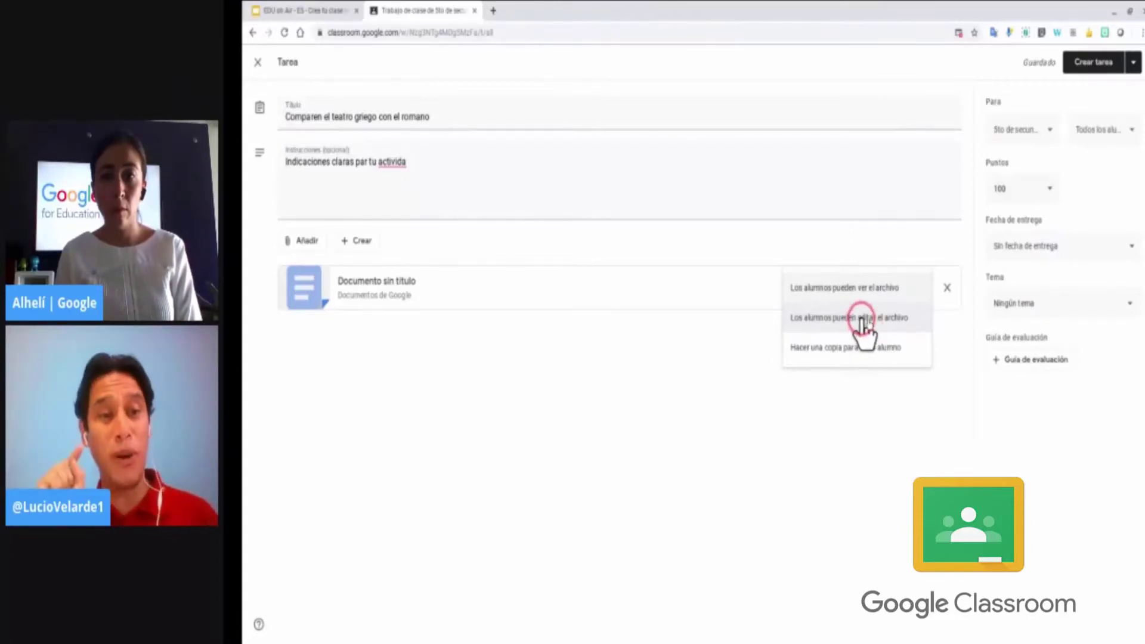
pyautogui.click(906, 285)
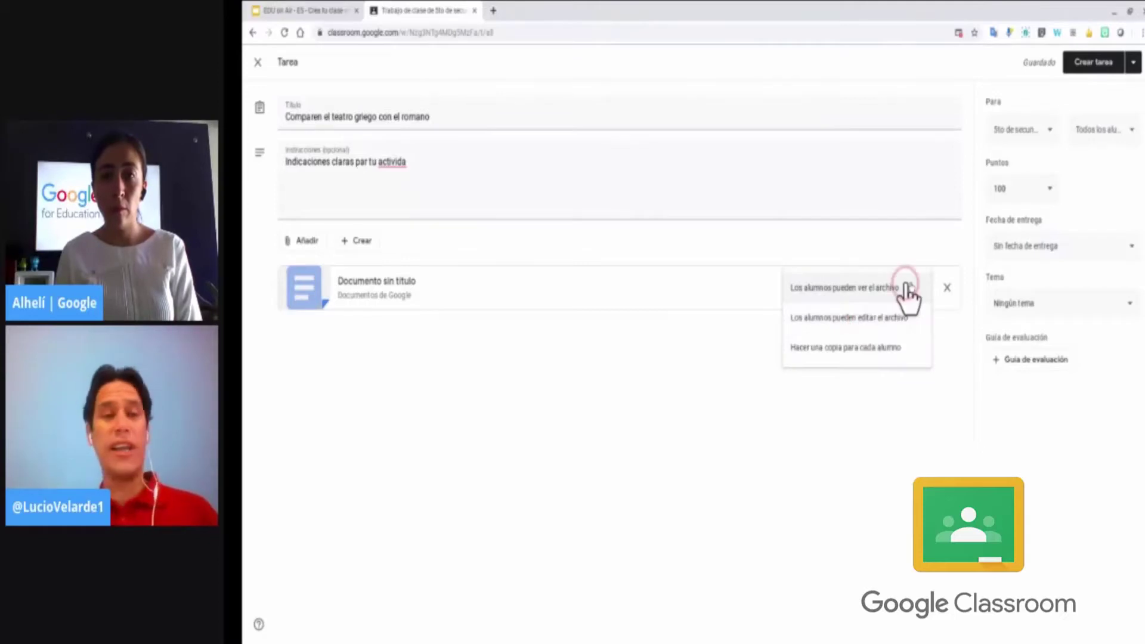
pyautogui.click(864, 288)
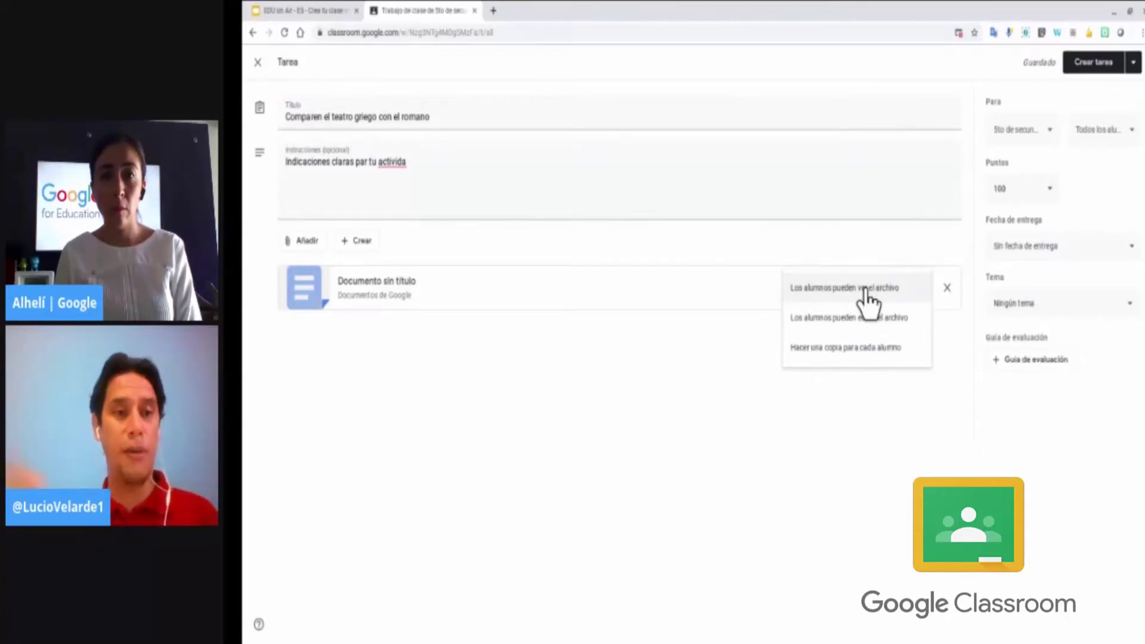
pyautogui.click(813, 289)
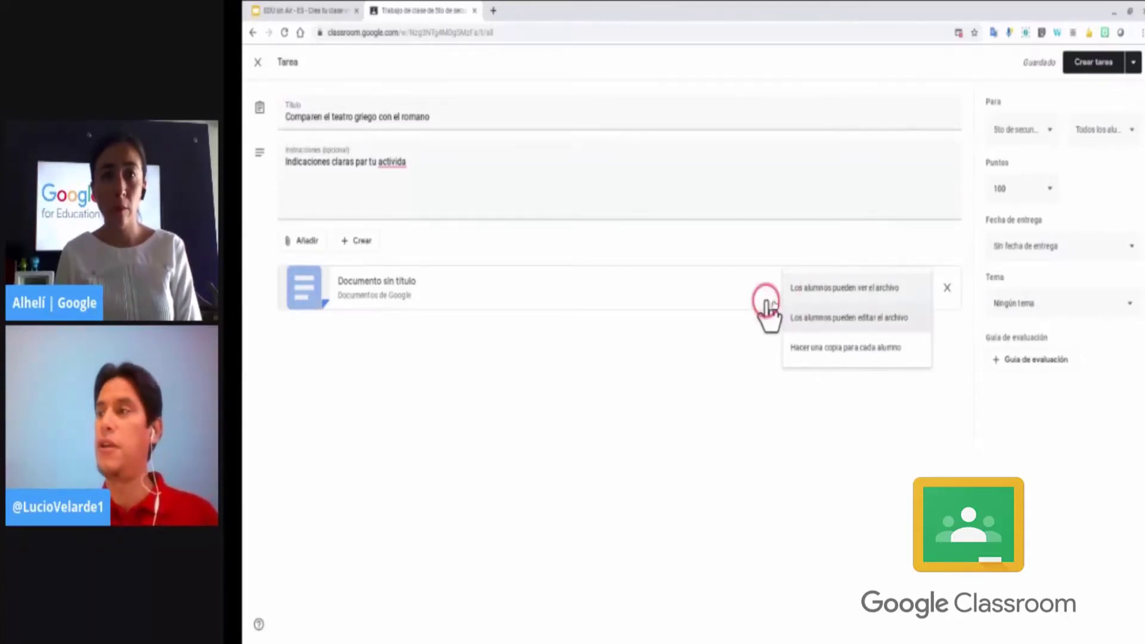
pyautogui.click(831, 347)
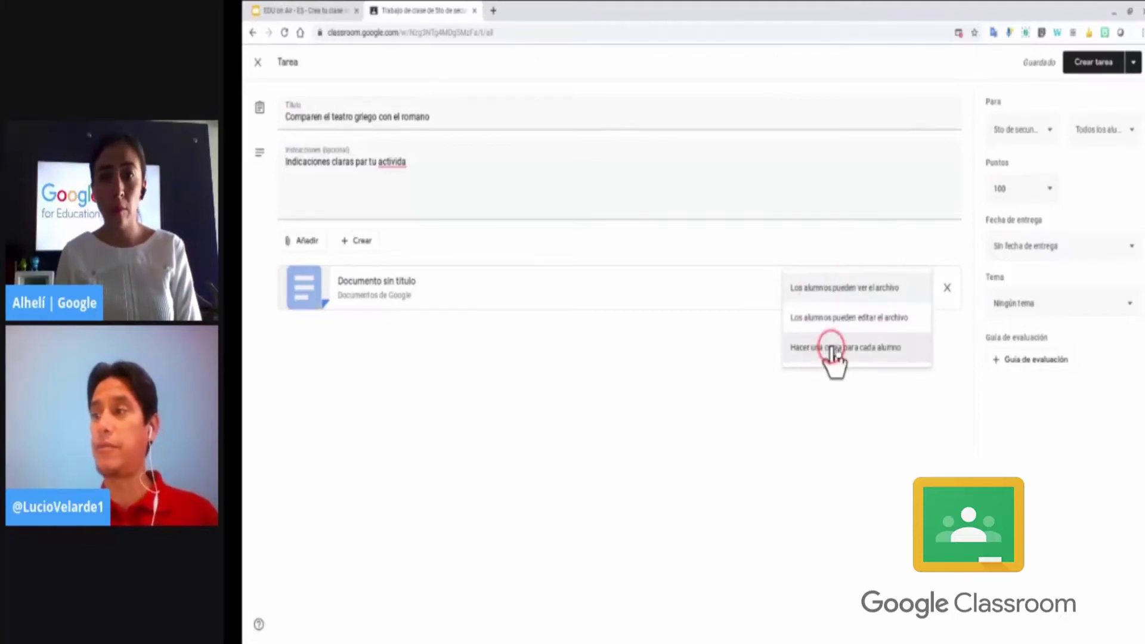
pyautogui.click(489, 206)
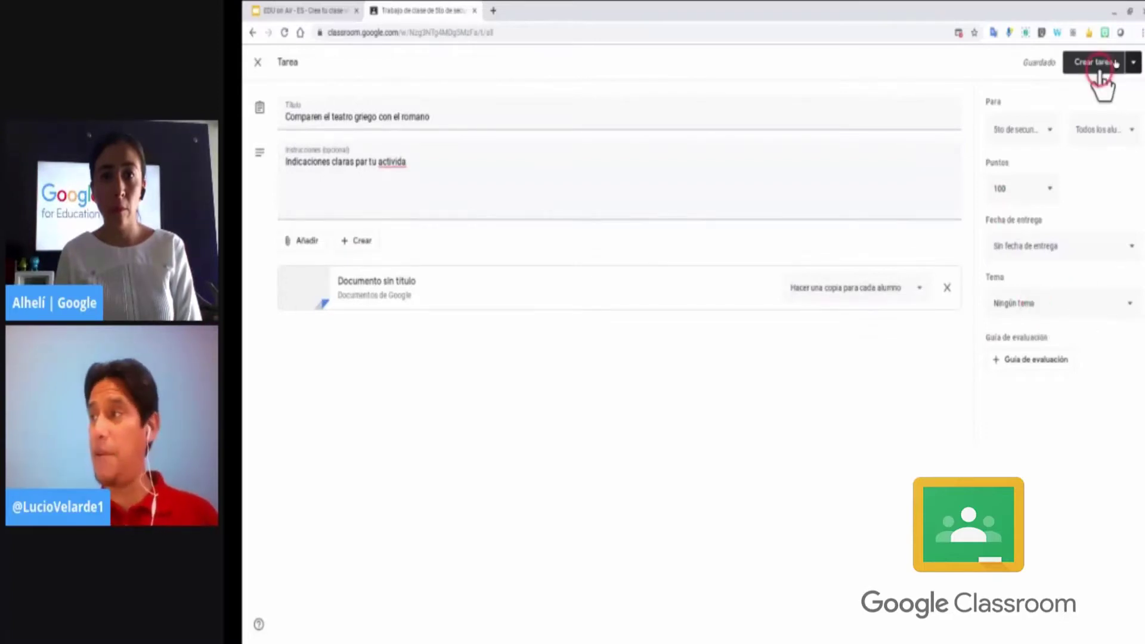
# Step: Assign the task to the existing topic "UNIDAD 1 - I TRIMESTRE"
pyautogui.click(1055, 307)
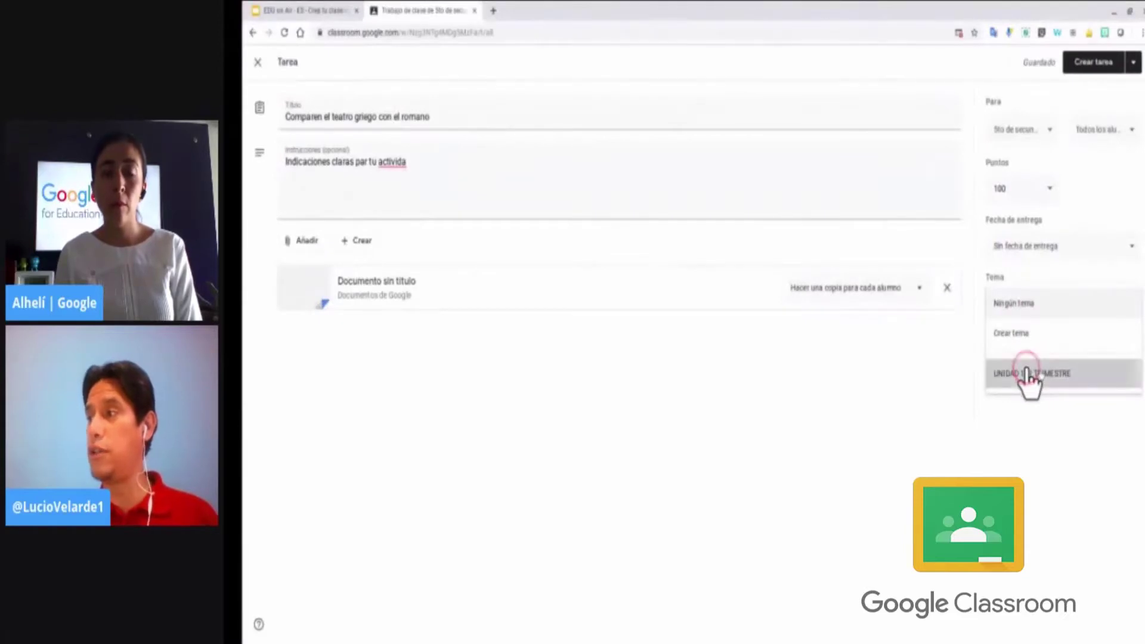
pyautogui.click(1028, 374)
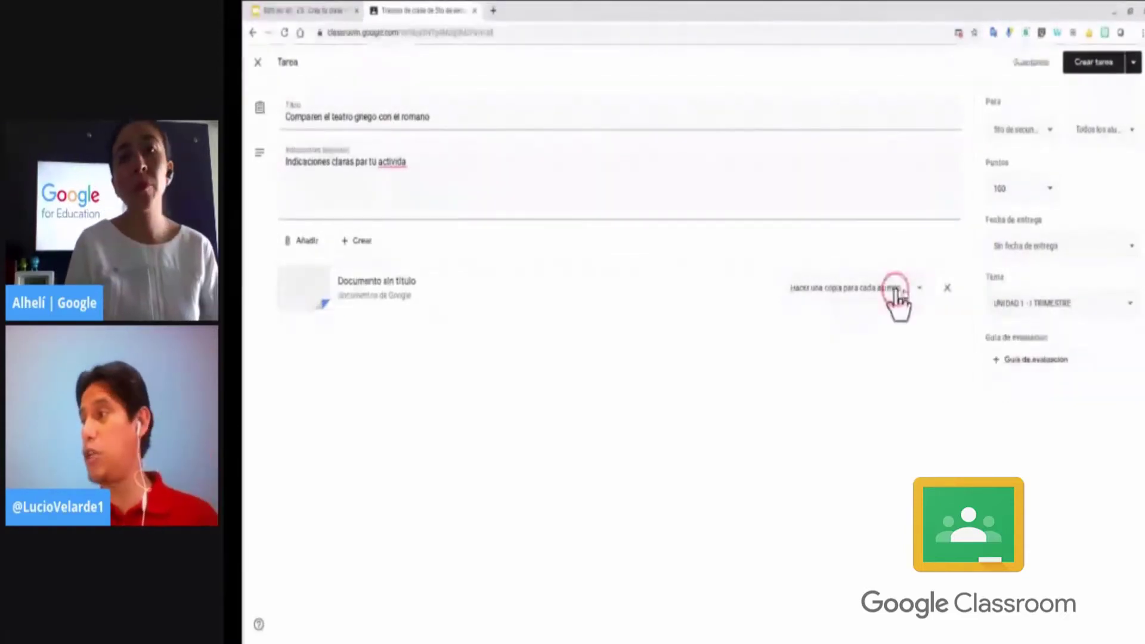
# Step: Examine the assignment's due date and points settings without changing them
pyautogui.click(1082, 248)
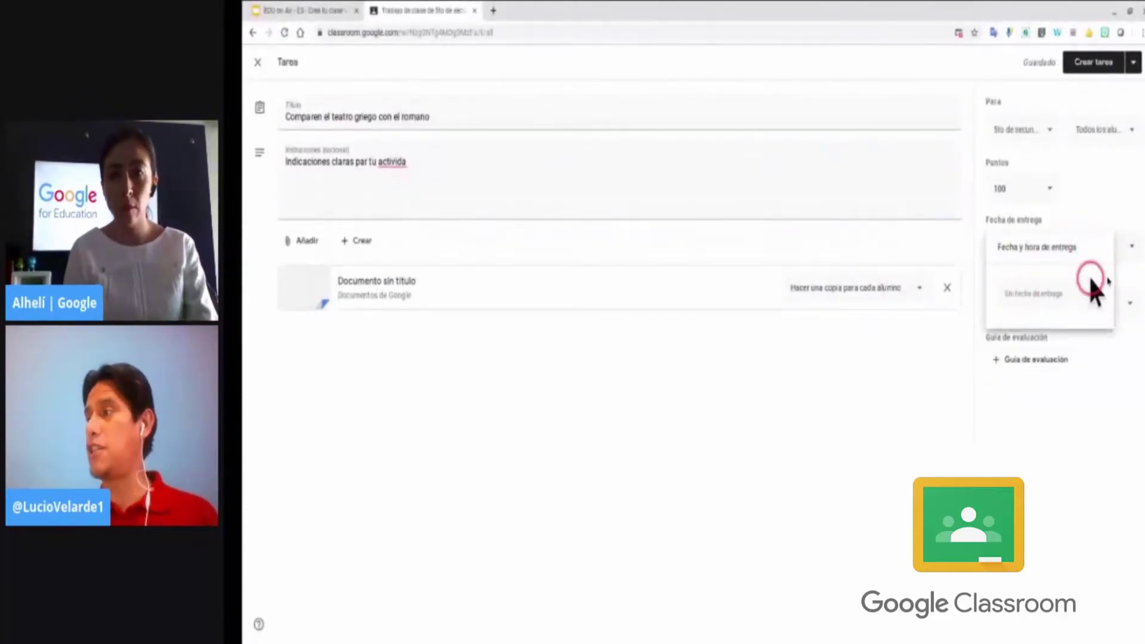
pyautogui.click(1071, 245)
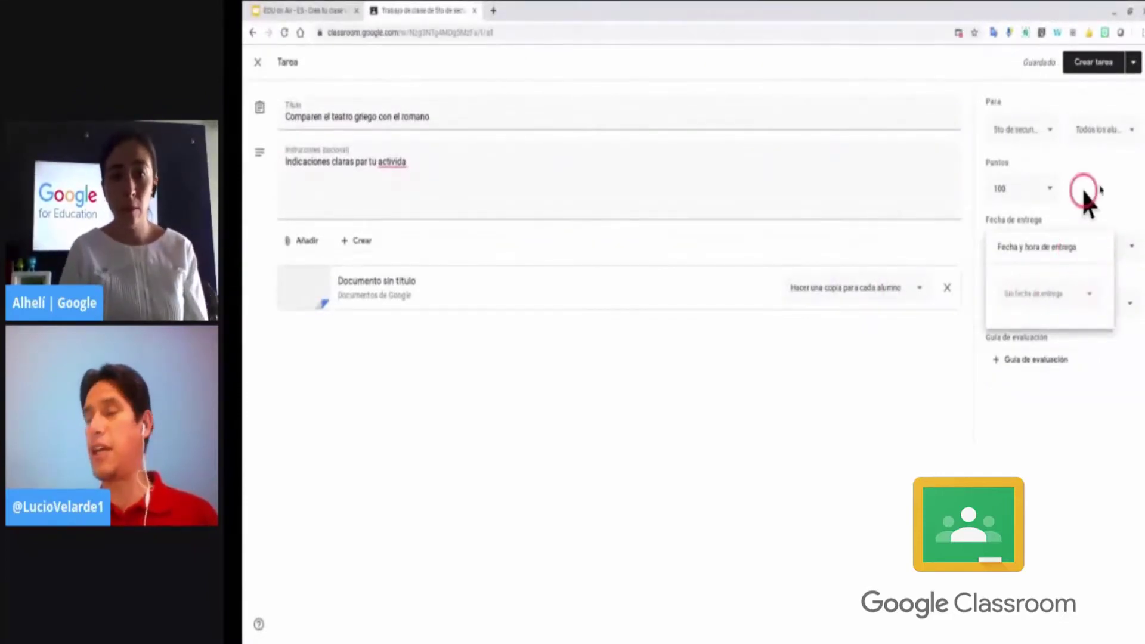
pyautogui.click(1057, 189)
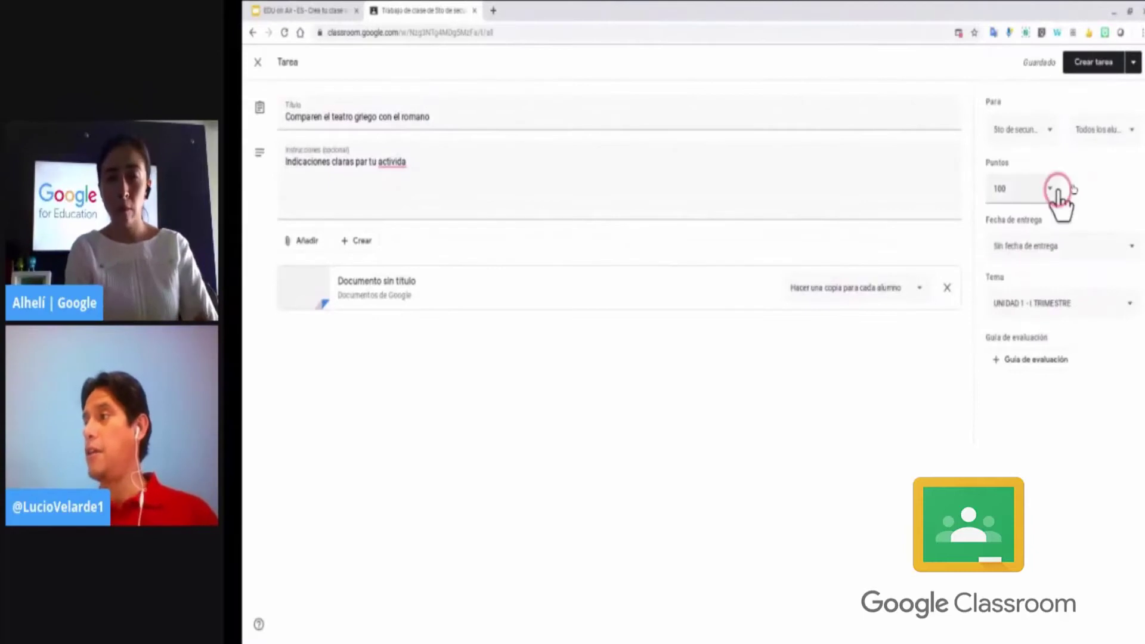
pyautogui.click(994, 188)
pyautogui.click(1020, 191)
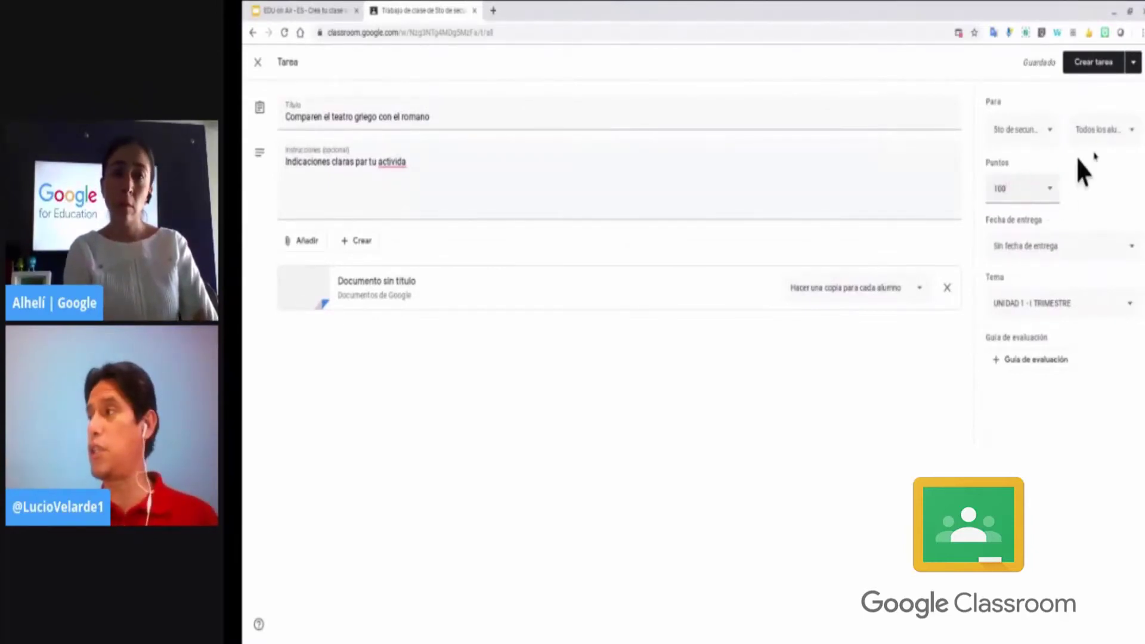
pyautogui.click(1033, 190)
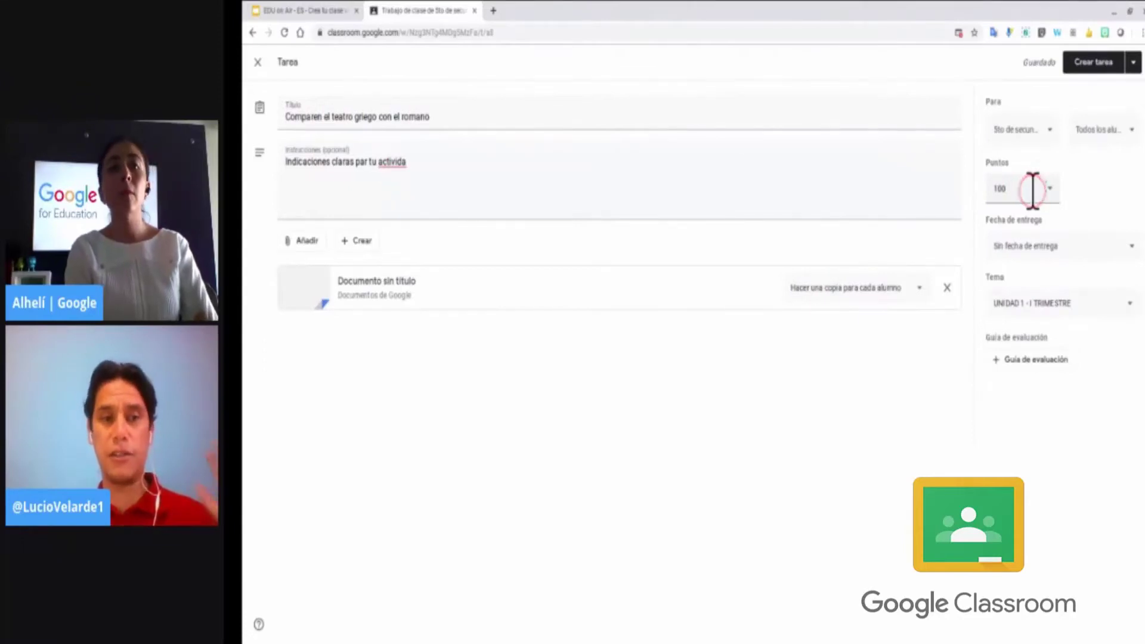
# Step: Deselect all students as recipients of the assignment and close the student list
pyautogui.click(1123, 130)
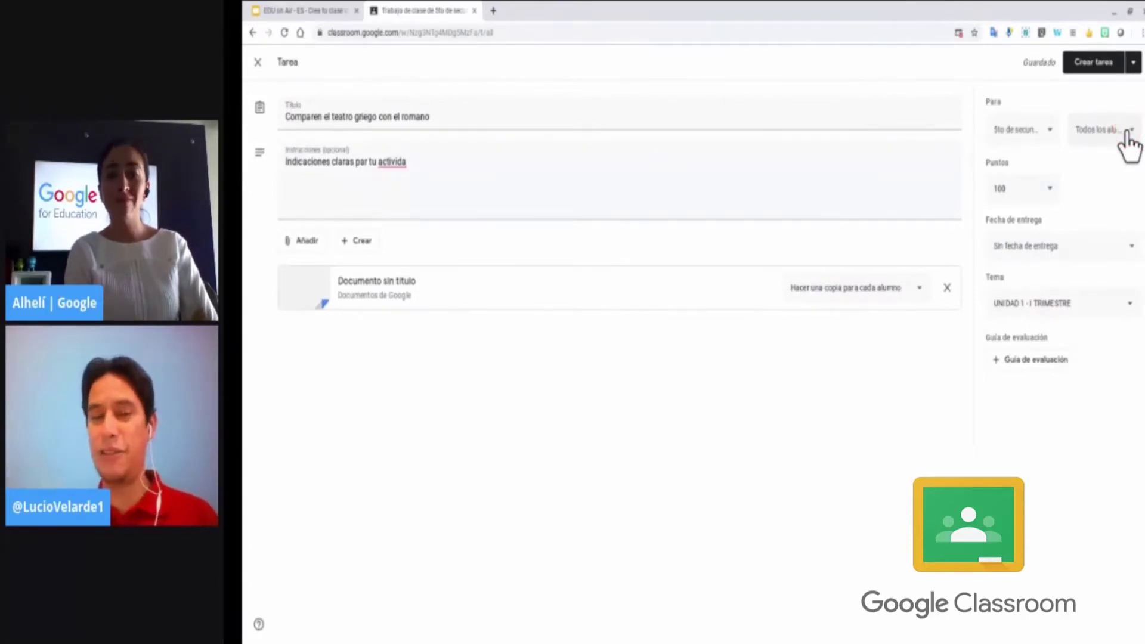
pyautogui.click(1095, 150)
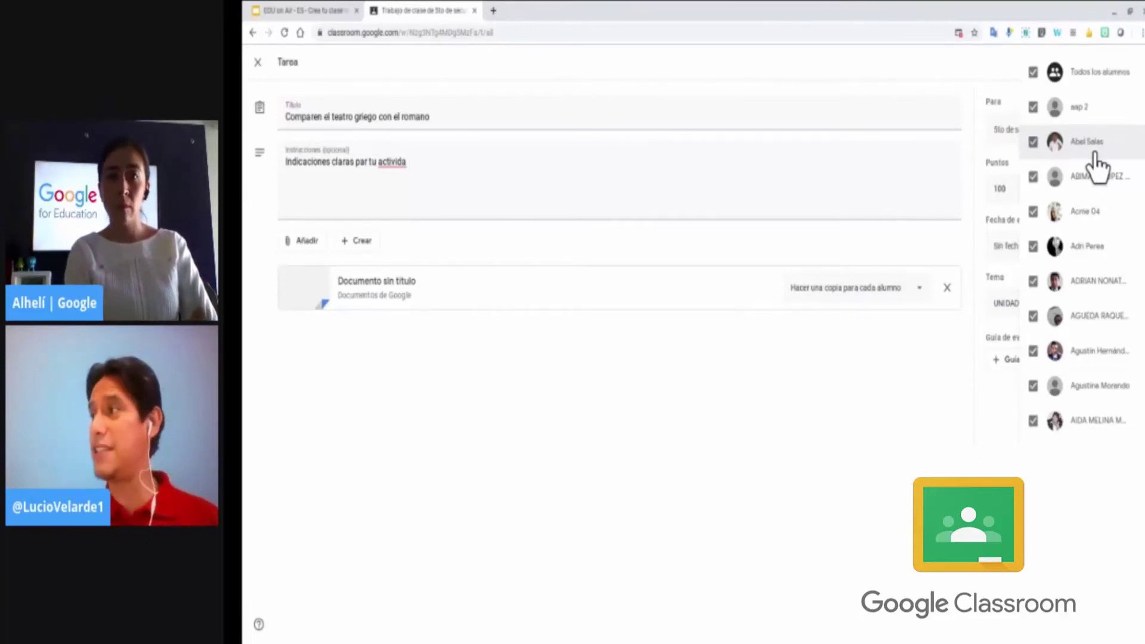
pyautogui.click(1080, 67)
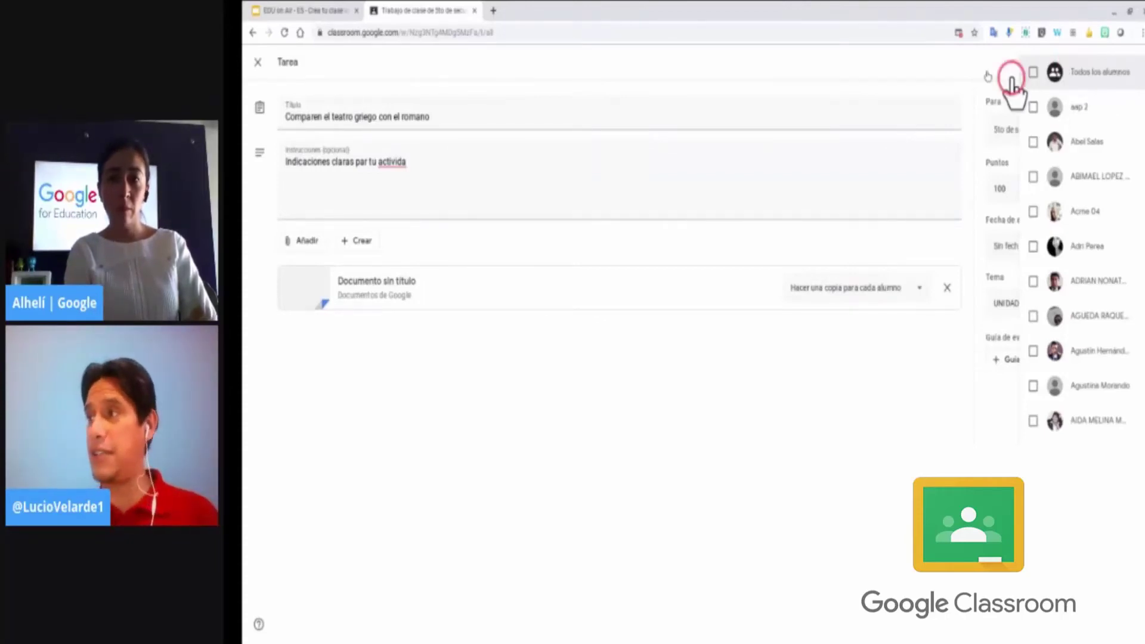
pyautogui.click(886, 65)
pyautogui.click(745, 327)
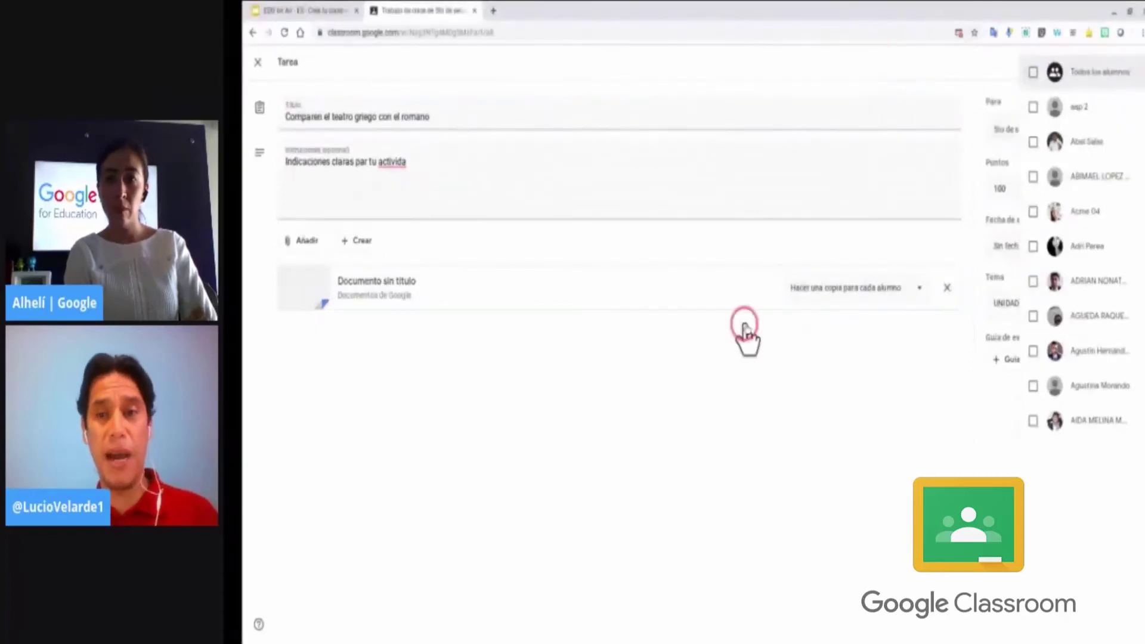
pyautogui.click(742, 446)
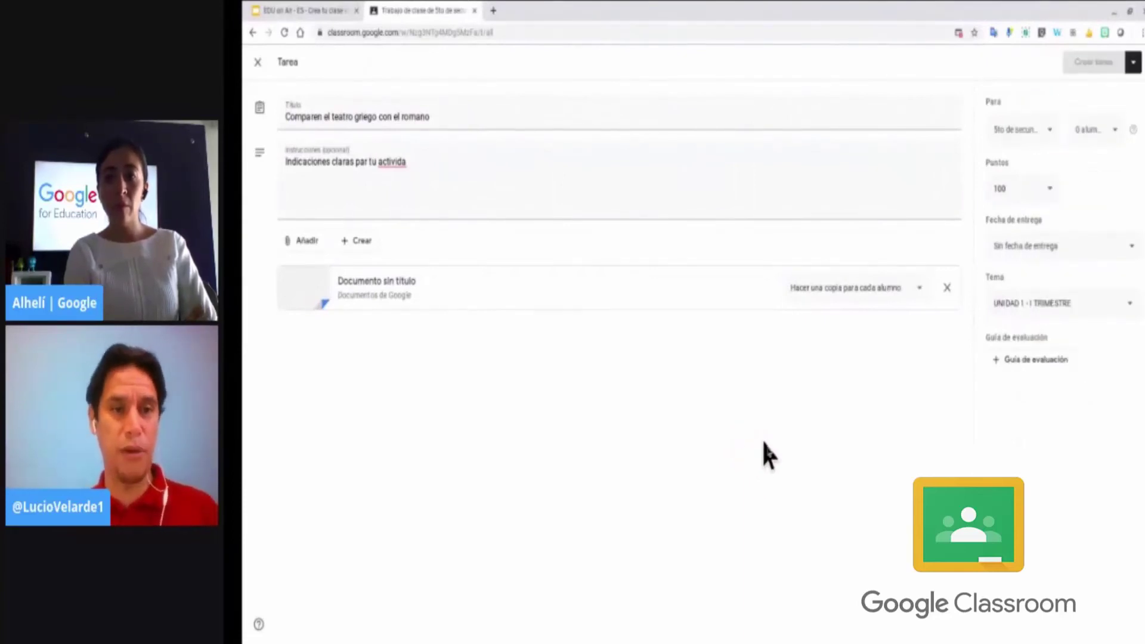
pyautogui.click(750, 464)
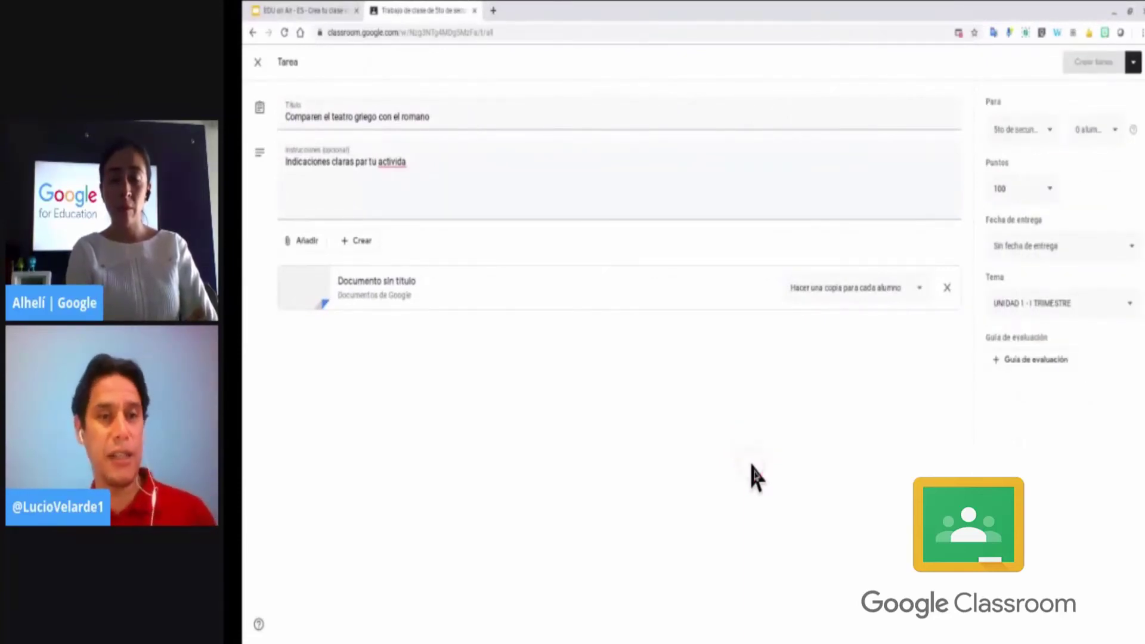
pyautogui.click(735, 474)
pyautogui.click(1093, 411)
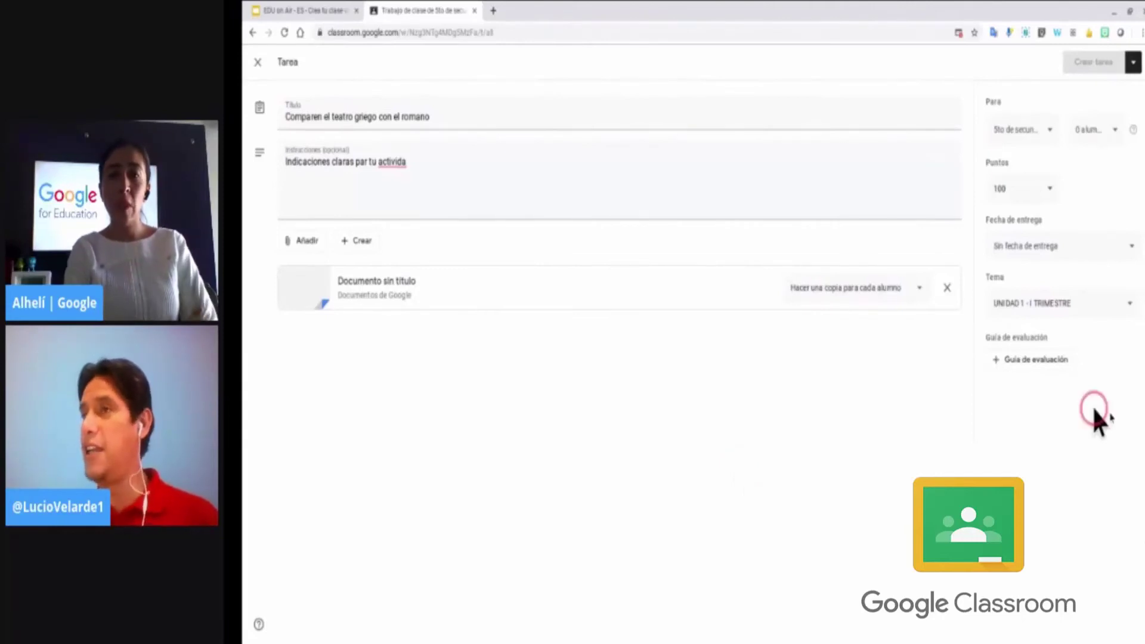
pyautogui.click(593, 183)
pyautogui.click(483, 150)
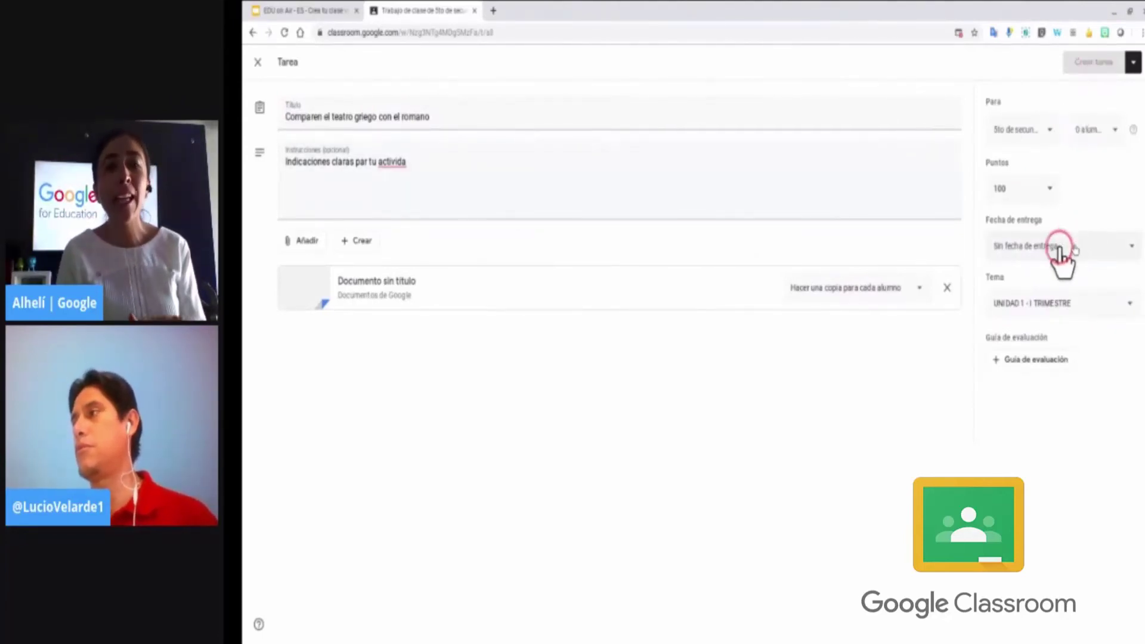
# Step: Select all students in the class as recipients of the assignment
pyautogui.click(1112, 134)
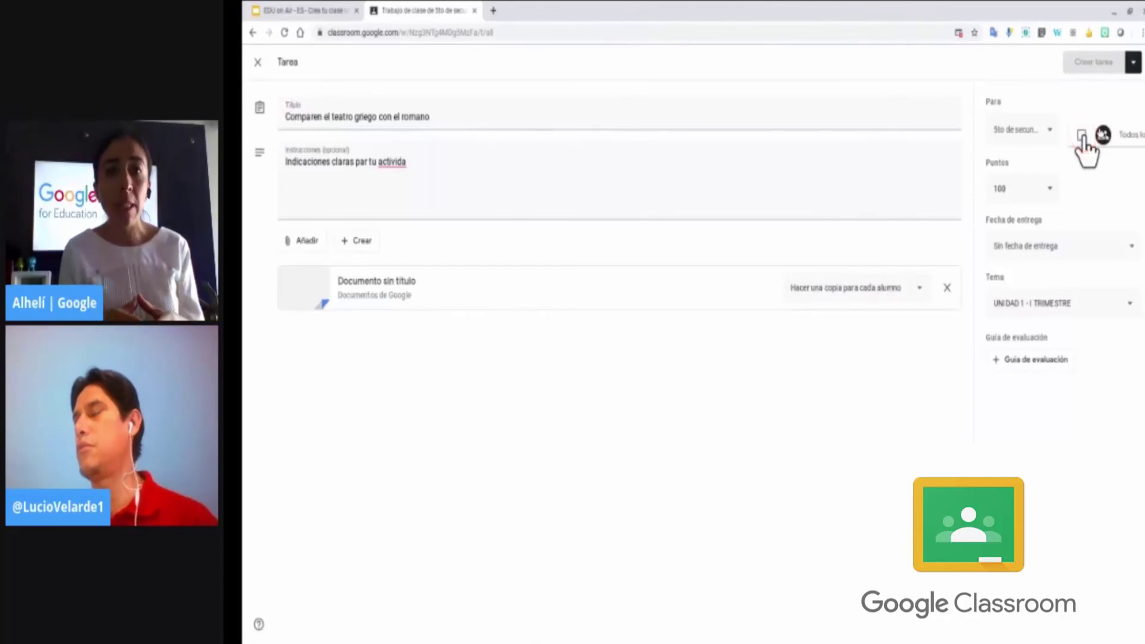
pyautogui.click(1081, 137)
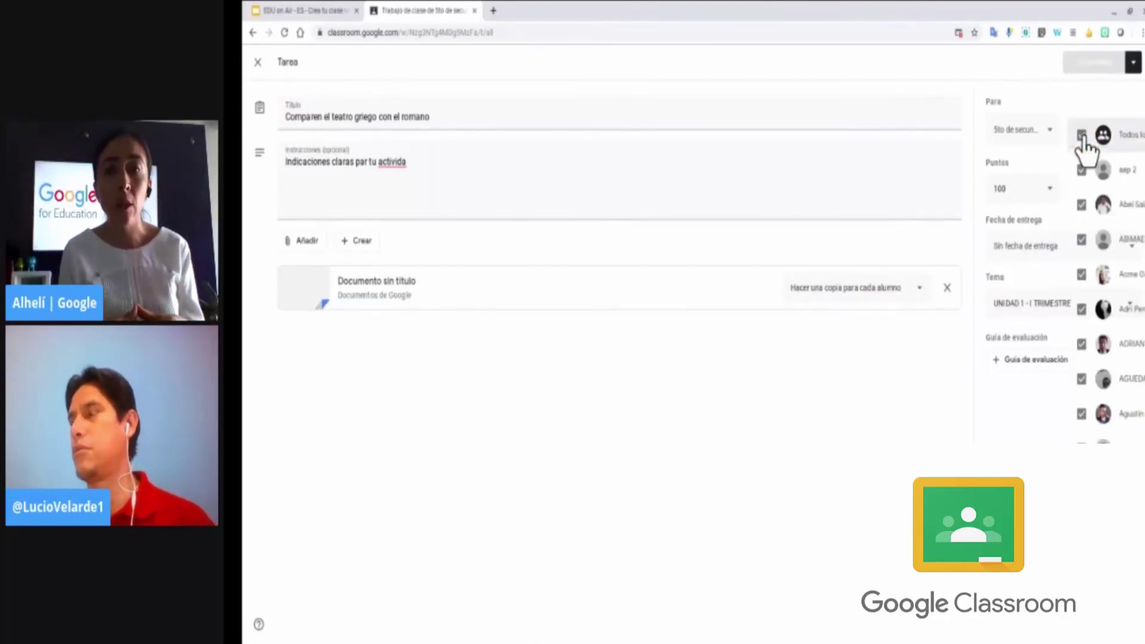